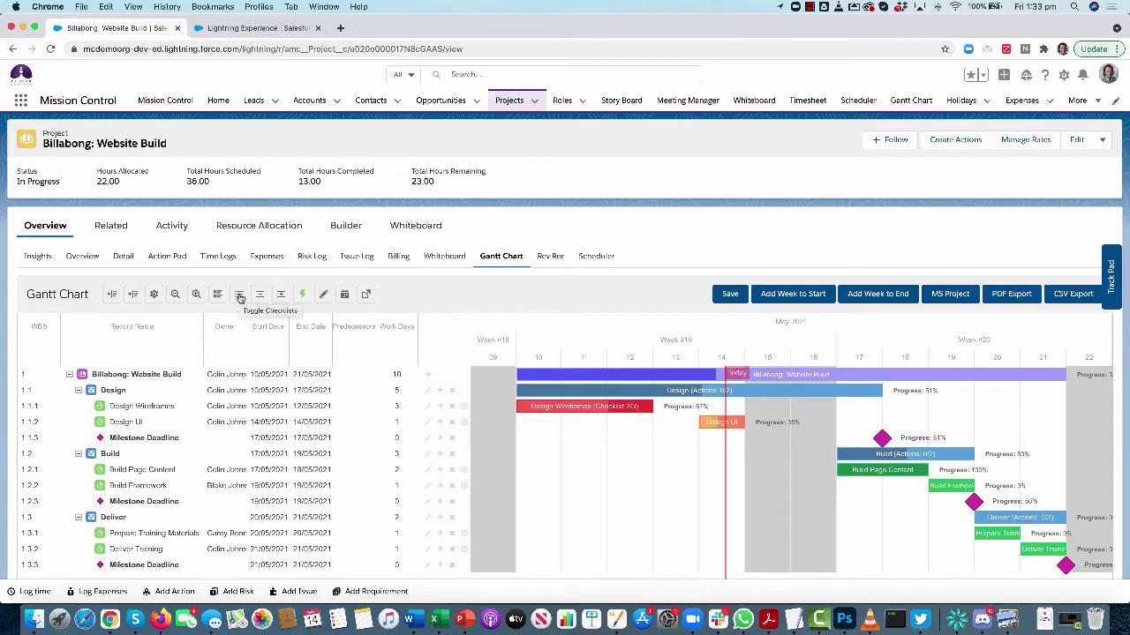
Show and hide the checklist items in the Gantt chart, and widen the Owner column to fit the full names.
{"action": "left_click", "coordinate": [240, 297]}
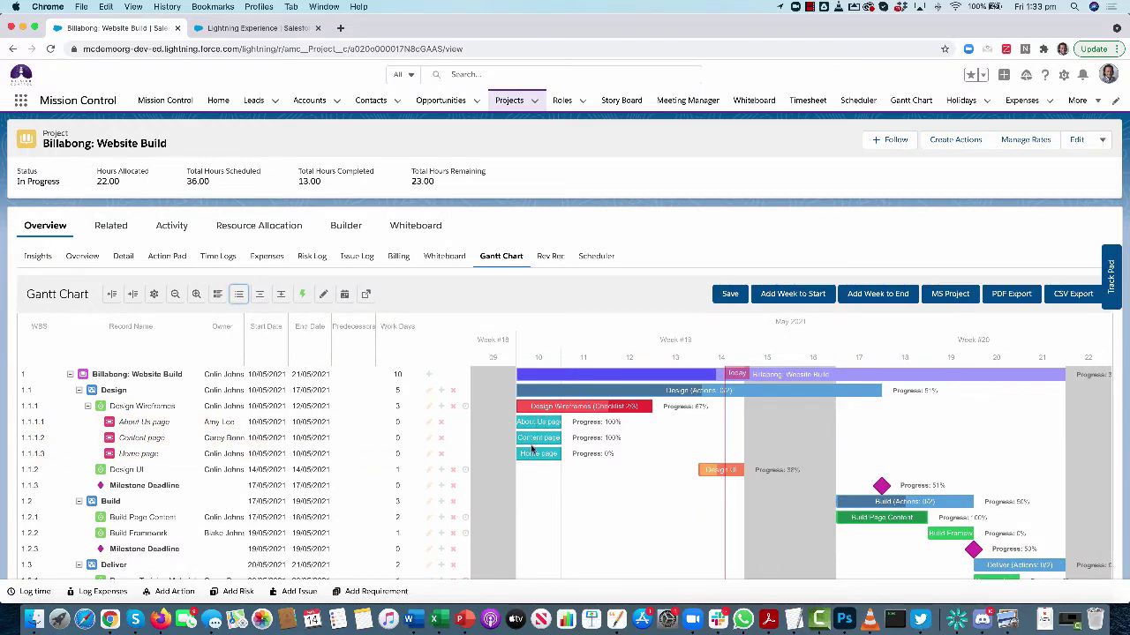
{"action": "left_click", "coordinate": [238, 296]}
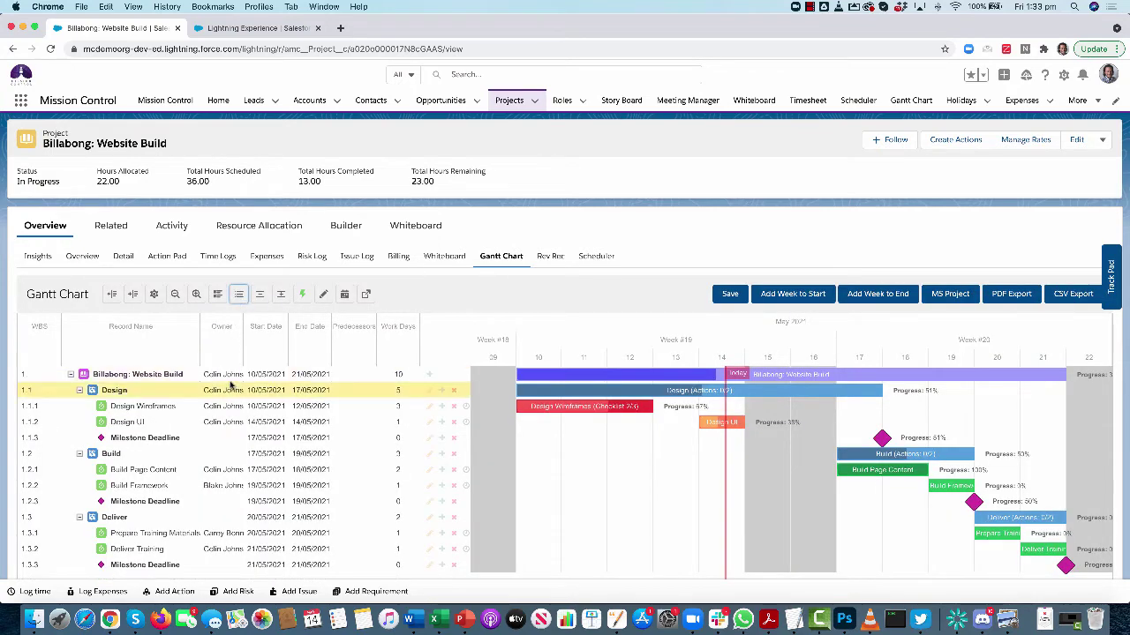
{"action": "left_click_drag", "start_coordinate": [240, 346], "coordinate": [276, 346]}
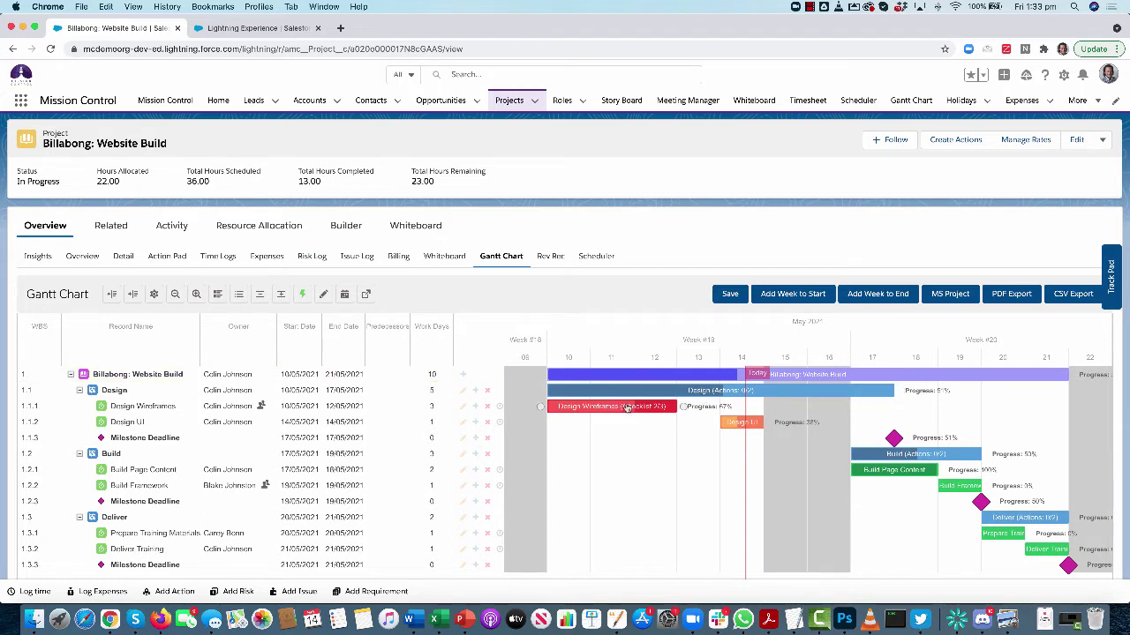
Link the end of the Design Wireframes action to the start of Design UI with a finish-to-start dependency.
{"action": "left_click_drag", "start_coordinate": [620, 404], "coordinate": [582, 391]}
{"action": "mouse_move", "coordinate": [893, 438]}
{"action": "left_mouse_down"}
{"action": "mouse_move", "coordinate": [759, 438]}
{"action": "mouse_move", "coordinate": [892, 446]}
{"action": "left_mouse_up"}
{"action": "mouse_move", "coordinate": [682, 405]}
{"action": "left_click_drag", "start_coordinate": [684, 409], "coordinate": [715, 424]}
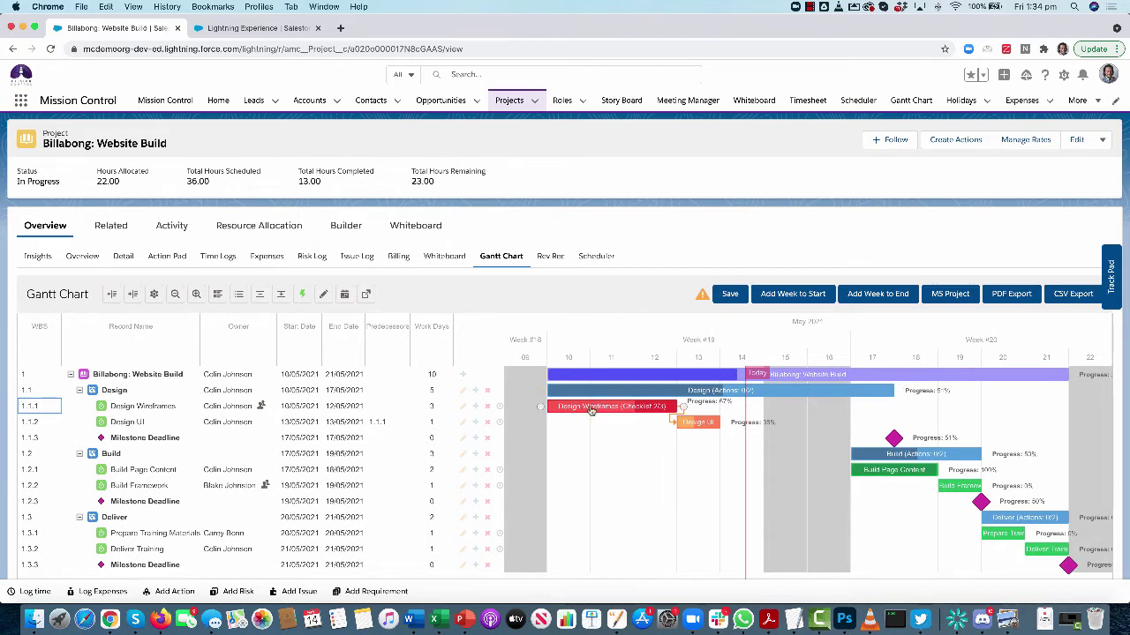
Move Design Wireframes one day later to start on 11/05/2021, and return it to a 10/05/2021 start.
{"action": "left_click_drag", "start_coordinate": [594, 399], "coordinate": [634, 402]}
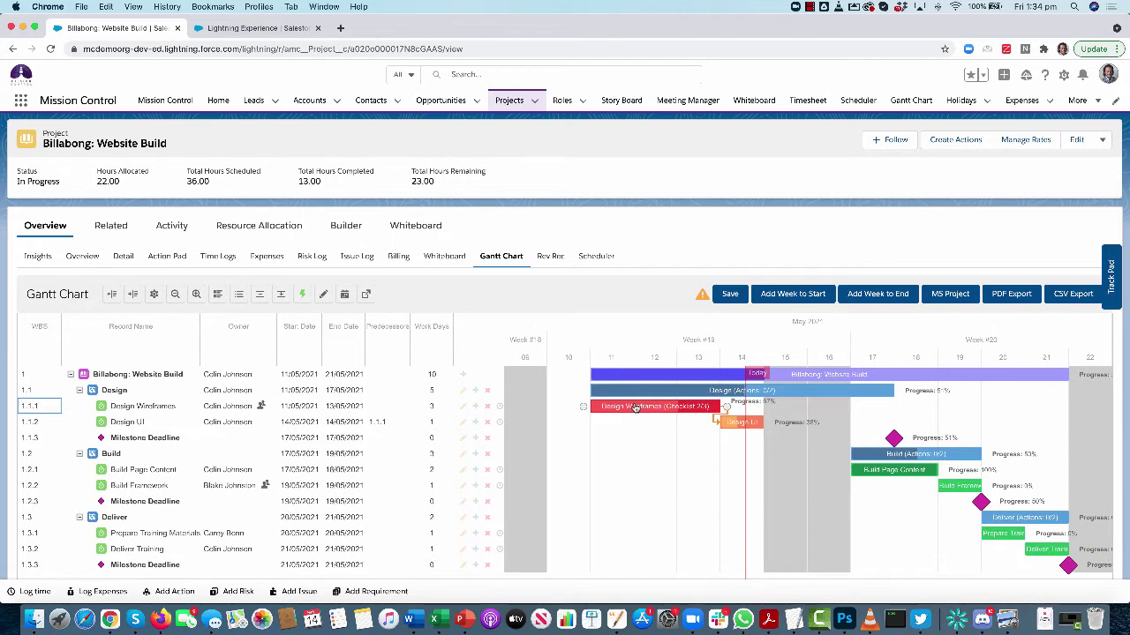
{"action": "left_click_drag", "start_coordinate": [635, 407], "coordinate": [591, 407]}
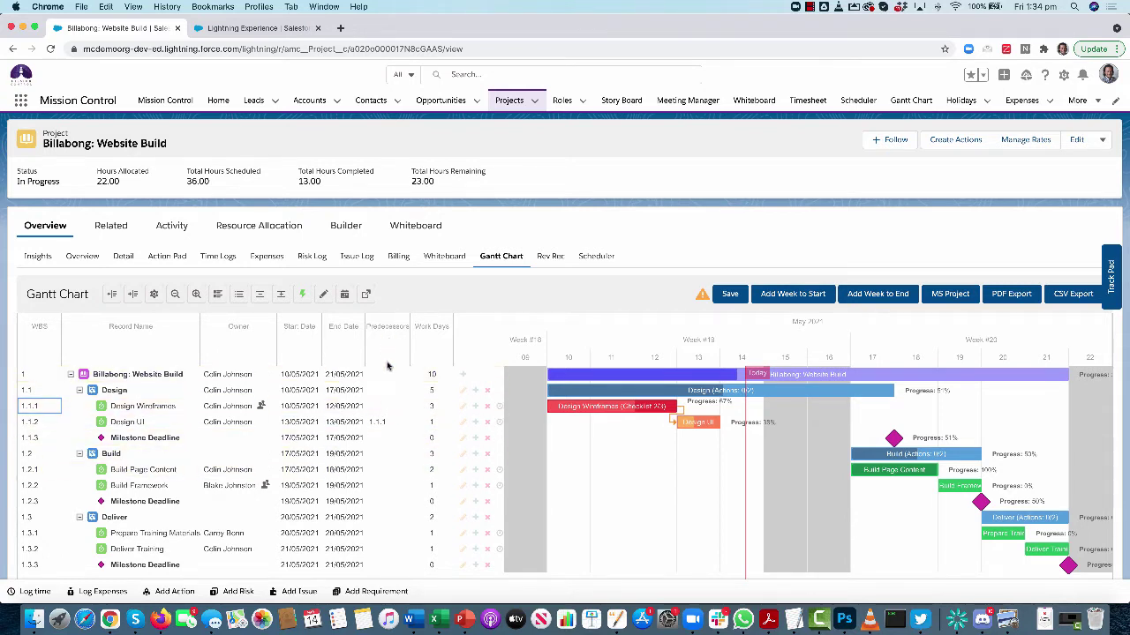
Review which columns can be displayed on the Gantt in the column settings, and close them without changes.
{"action": "left_click", "coordinate": [154, 296]}
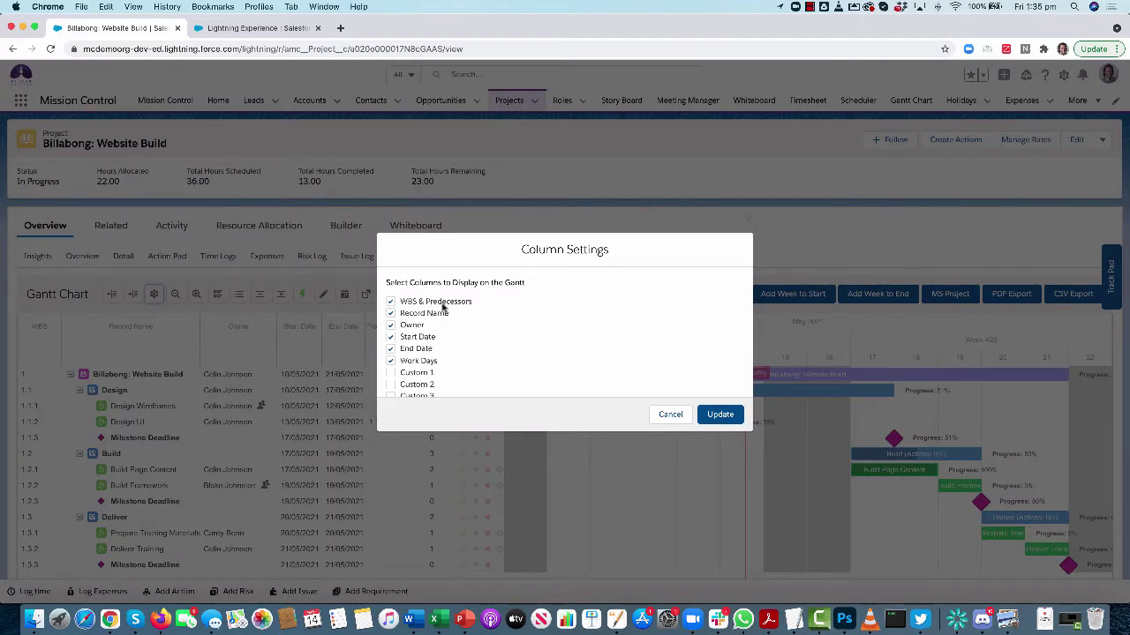
{"action": "left_click", "coordinate": [747, 219]}
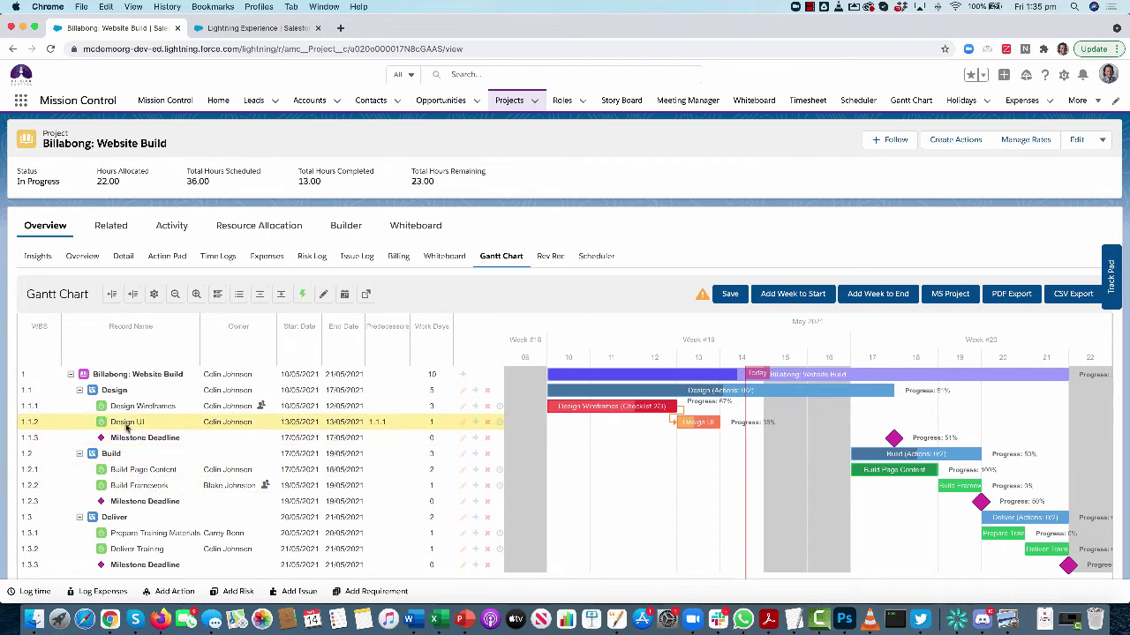
Set the predecessor of Build Page Content to Design UI with a one-day finish-to-start lag, 1.1.2FS+1d.
{"action": "left_click", "coordinate": [378, 466]}
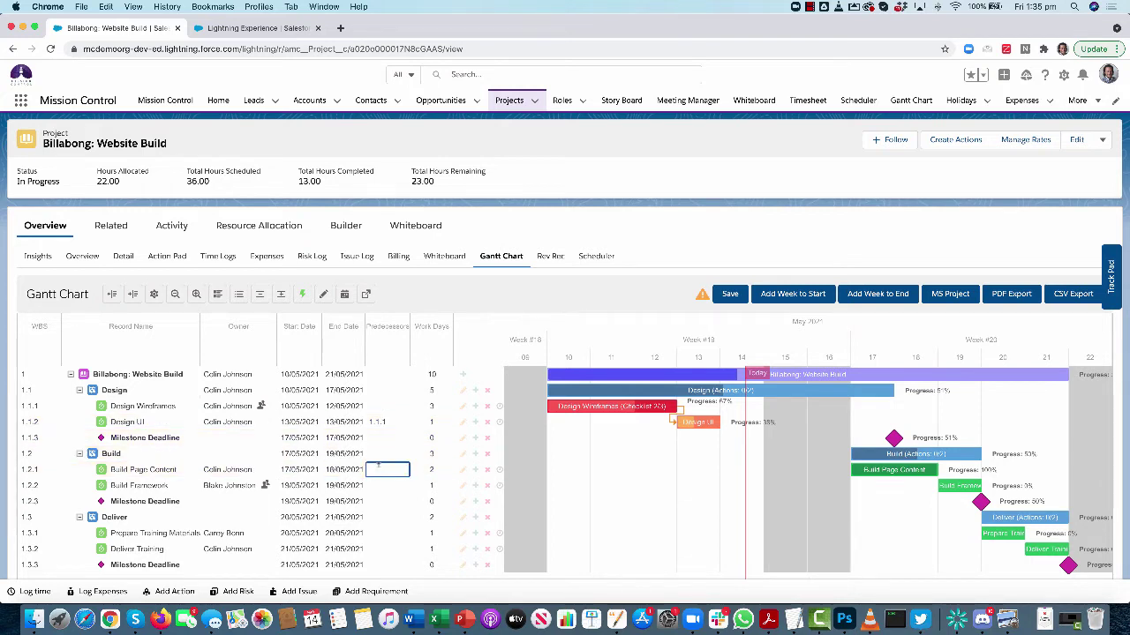
{"action": "type", "text": "1.1.2"}
{"action": "key", "text": "Return"}
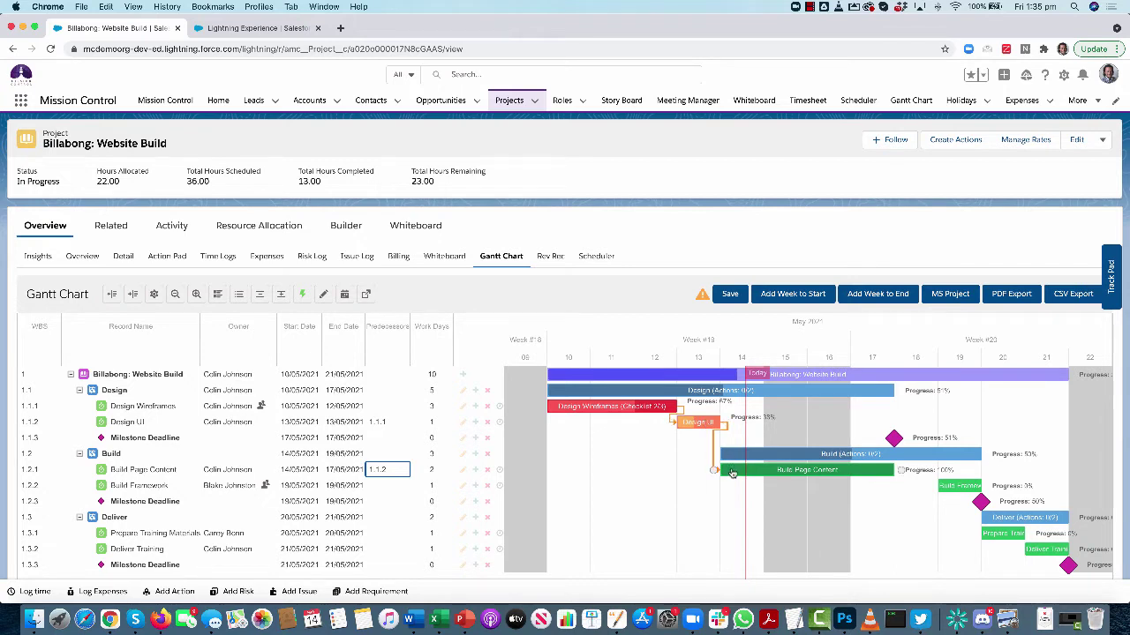
{"action": "left_click", "coordinate": [391, 470]}
{"action": "type", "text": "FS+1d"}
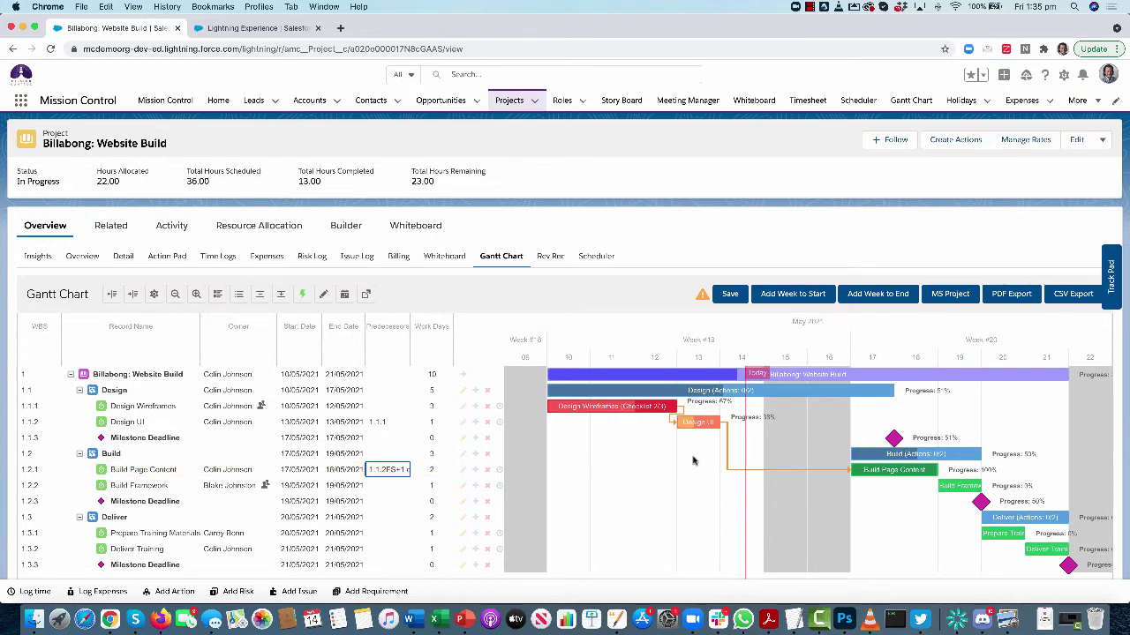
Link Build Page Content to Build Framework start-to-start, and the end of the Build milestone to the start of Prepare Training Materials.
{"action": "mouse_move", "coordinate": [869, 471]}
{"action": "mouse_move", "coordinate": [676, 416]}
{"action": "left_click_drag", "start_coordinate": [846, 473], "coordinate": [931, 490]}
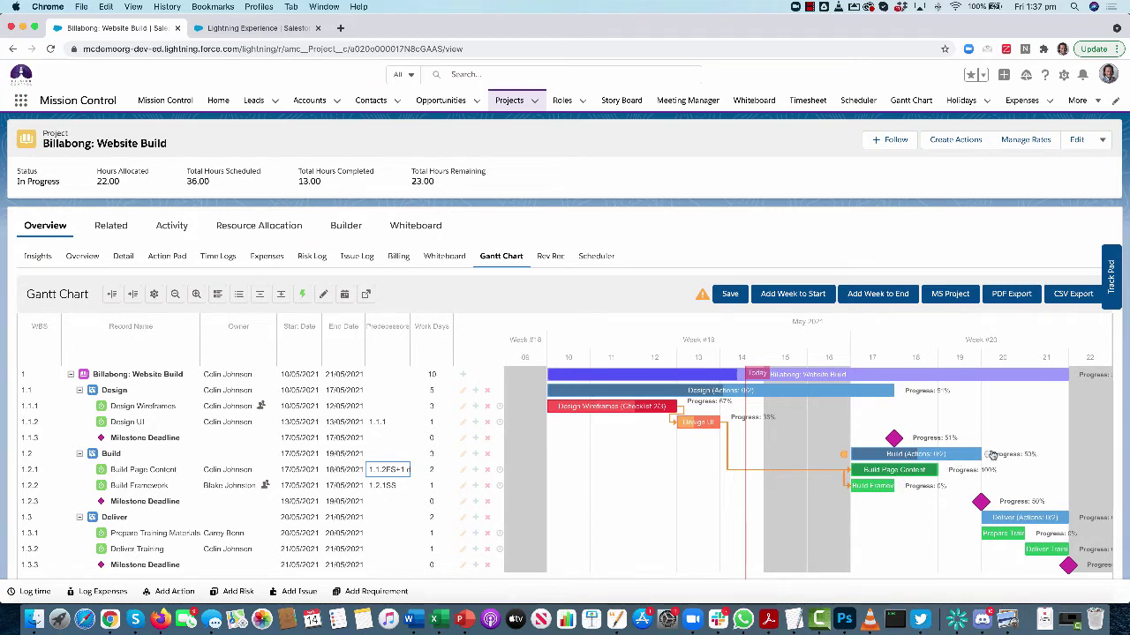
{"action": "left_click_drag", "start_coordinate": [986, 455], "coordinate": [972, 536]}
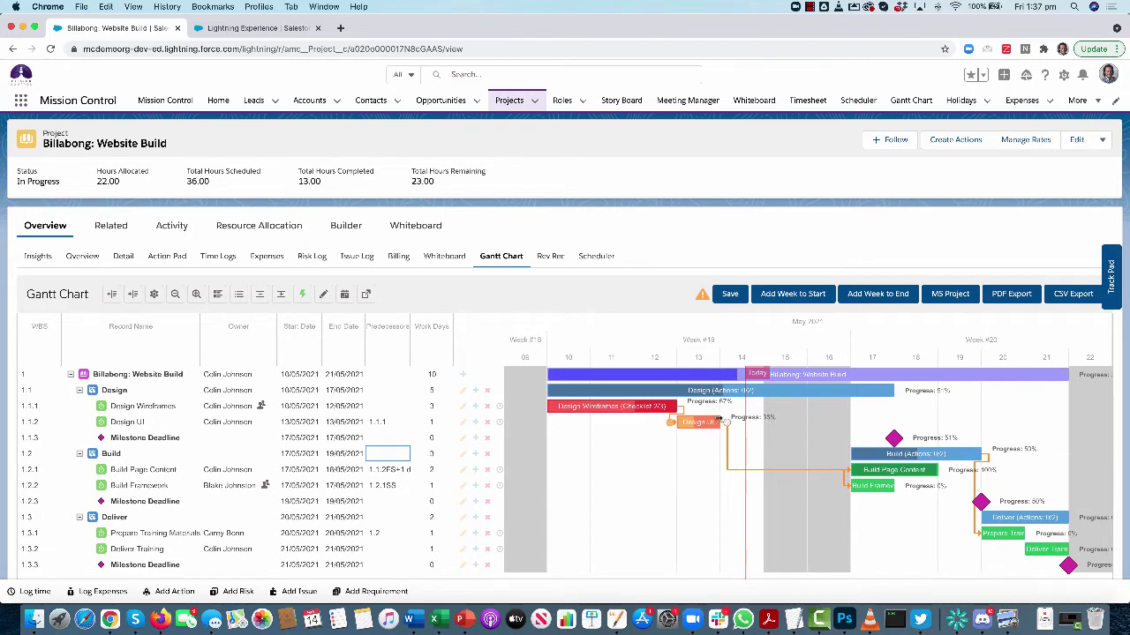
Extend the Design UI action by one day to end on 14/05/2021.
{"action": "left_click_drag", "start_coordinate": [724, 422], "coordinate": [765, 425]}
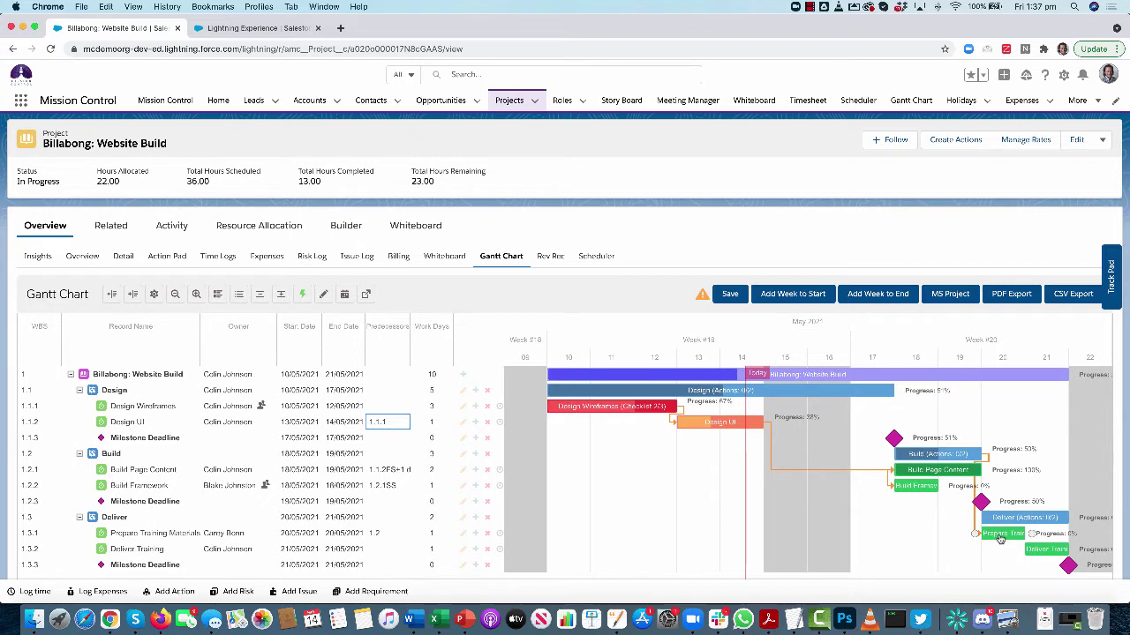
Open the Design Wireframes action, review its action fields, time logging form and record details, and close it.
{"action": "double_click", "coordinate": [599, 407]}
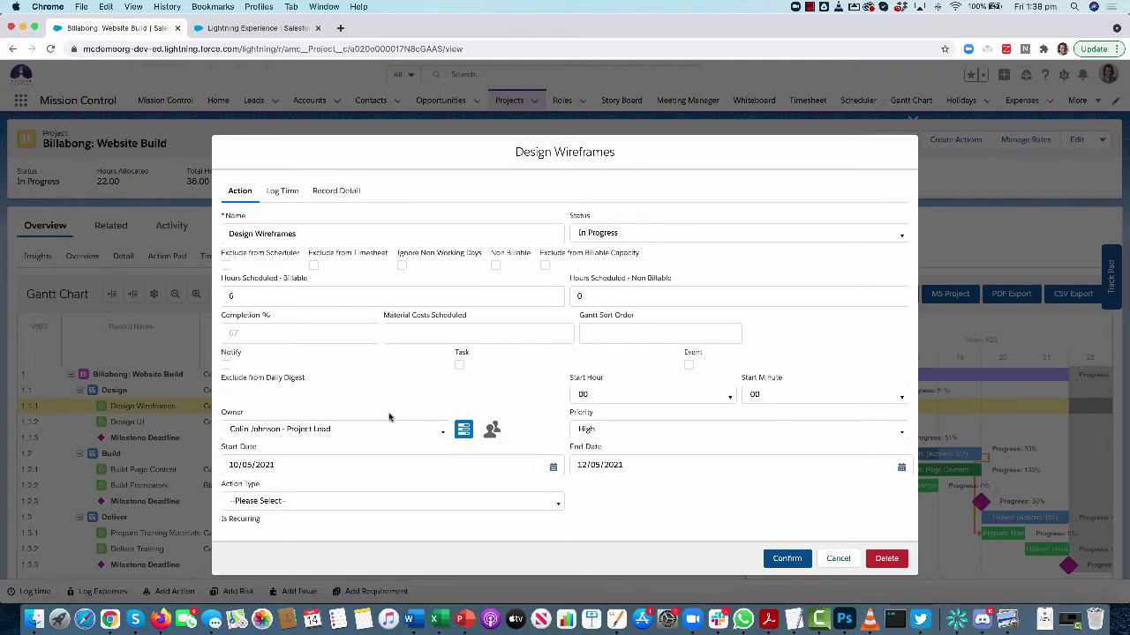
{"action": "left_click", "coordinate": [276, 198]}
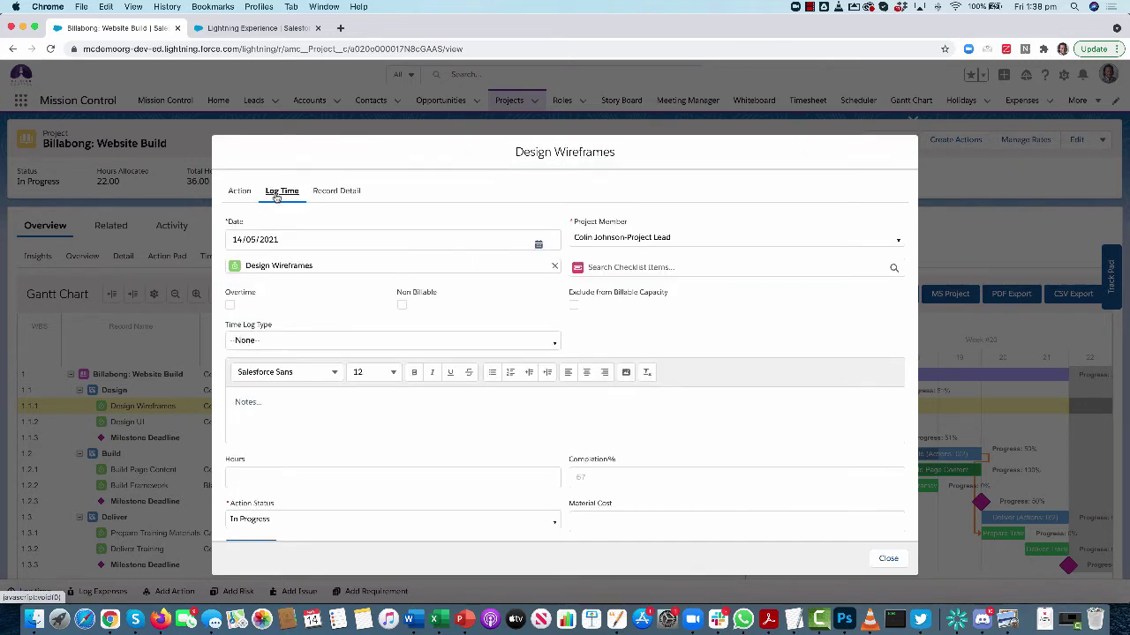
{"action": "left_click", "coordinate": [328, 194]}
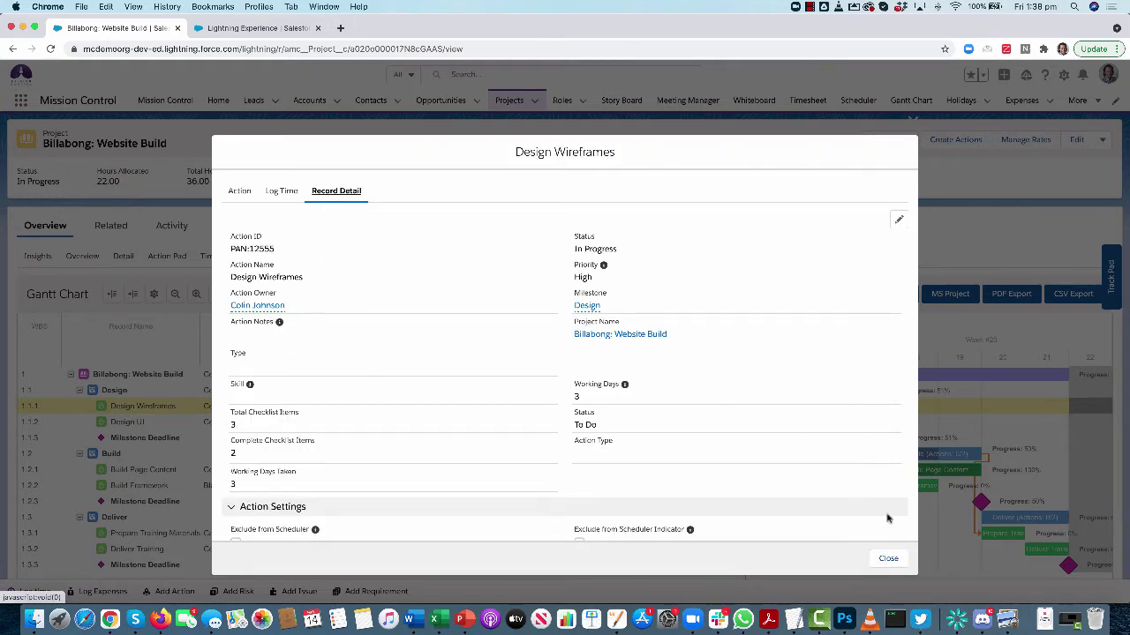
{"action": "left_click", "coordinate": [888, 559]}
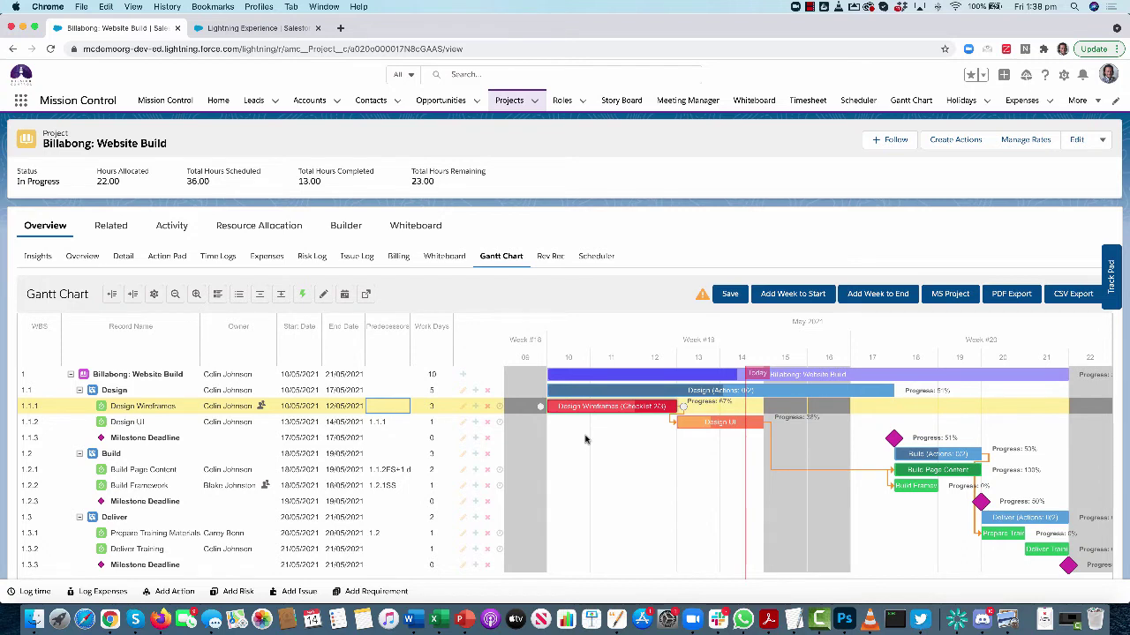
Save the dependency and date changes in the Gantt chart.
{"action": "left_click", "coordinate": [729, 294]}
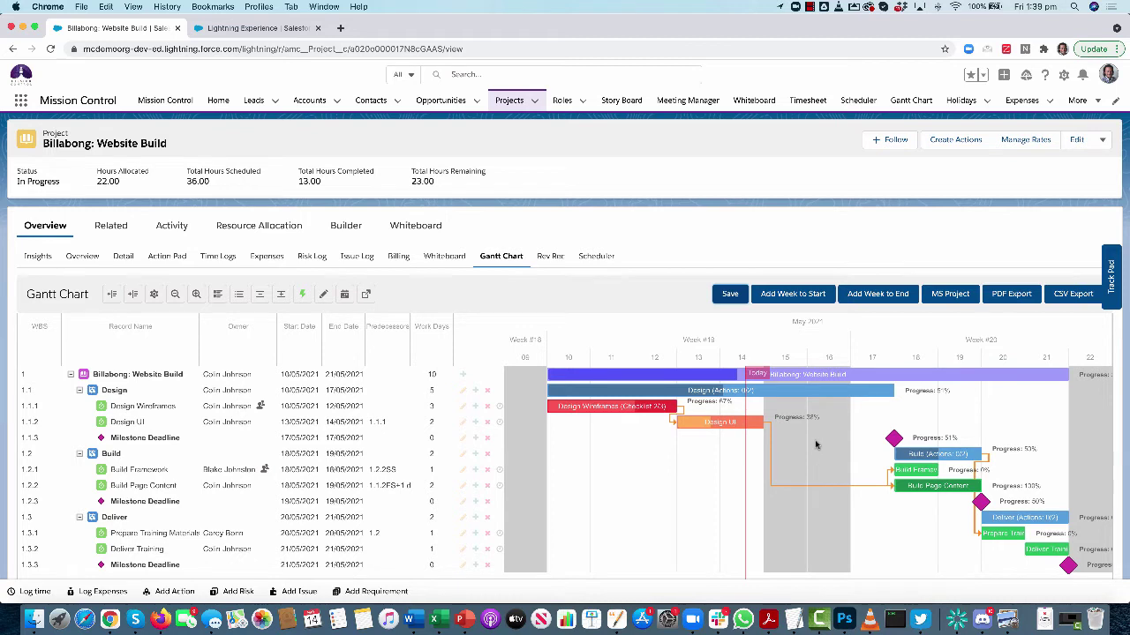
Show the baseline bars, compare them with the current schedule of the Design, Build and Deliver milestones, and hide them again.
{"action": "left_click", "coordinate": [218, 295]}
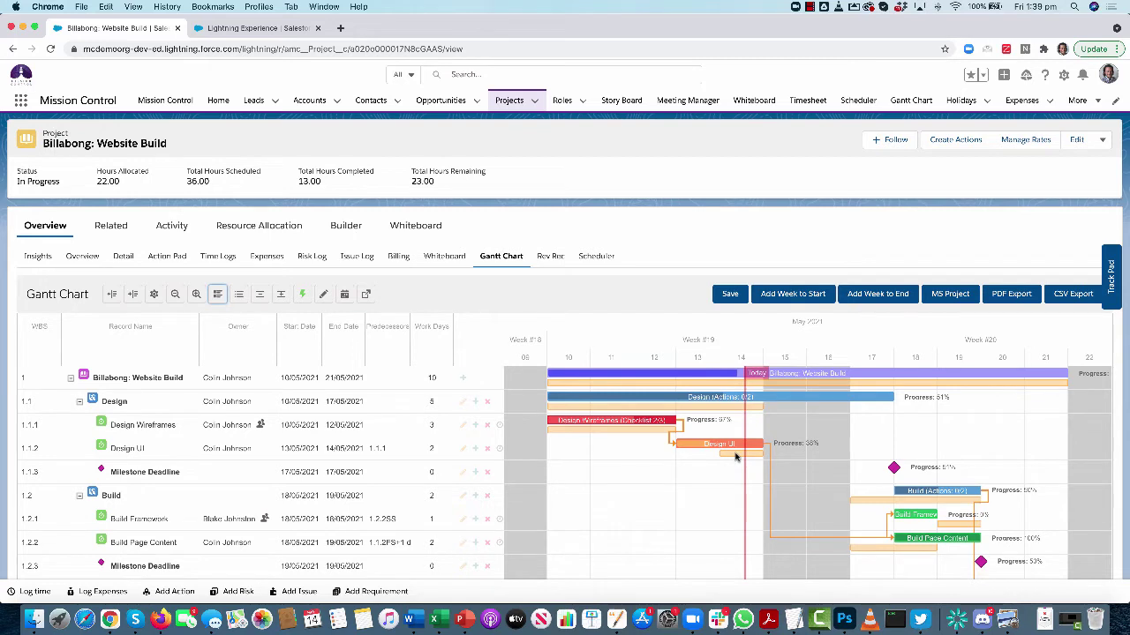
{"action": "mouse_move", "coordinate": [690, 448]}
{"action": "scroll", "coordinate": [890, 521], "scroll_direction": "down", "scroll_amount": 3}
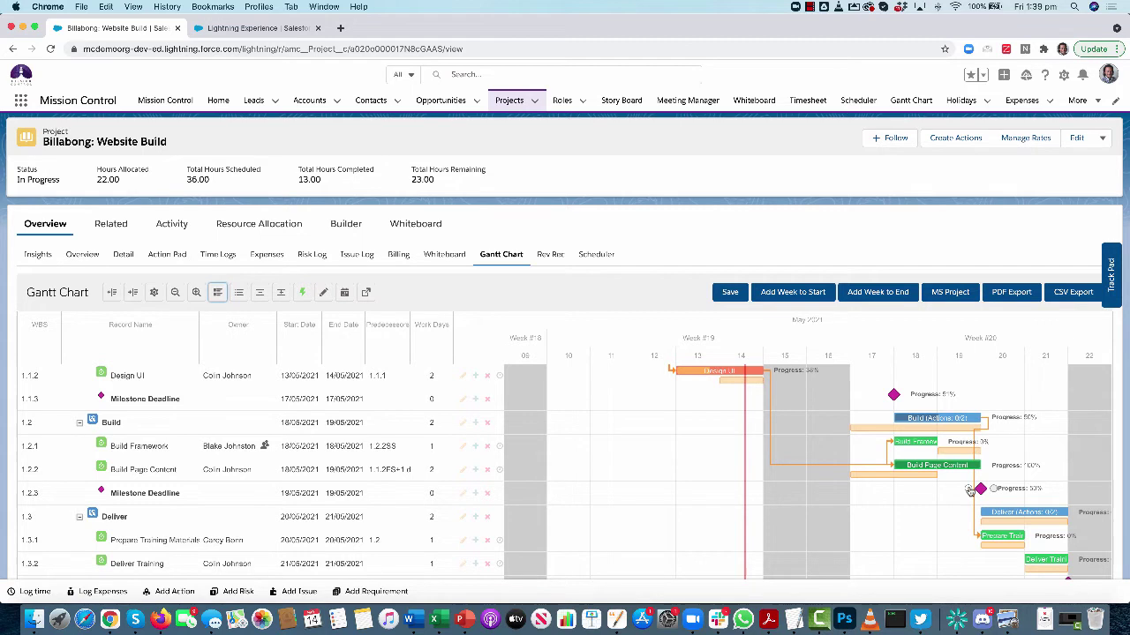
{"action": "left_click", "coordinate": [218, 294]}
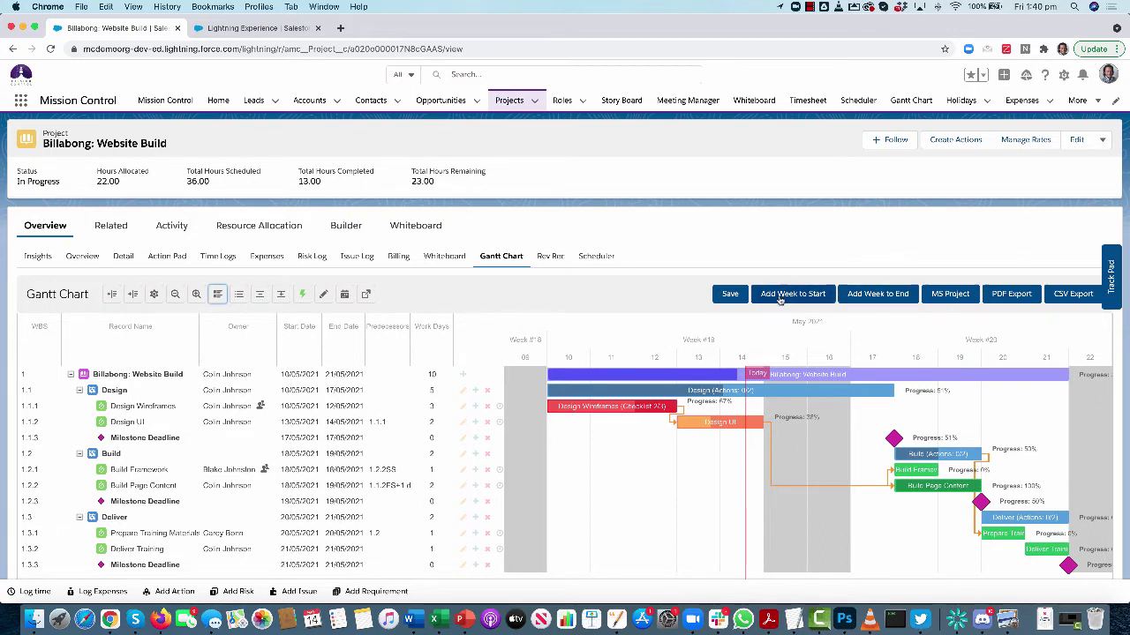
Add a week to the end of the timeline, move Deliver Training and the Deliver milestone deadline to 26/05/2021, and save.
{"action": "left_click", "coordinate": [869, 300]}
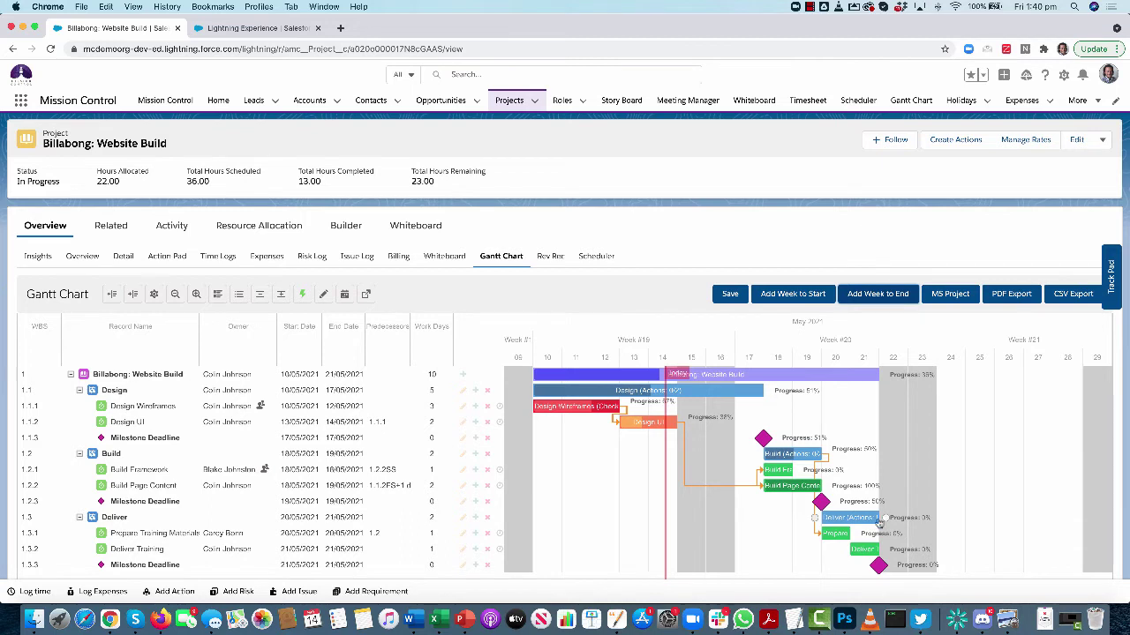
{"action": "mouse_move", "coordinate": [838, 540]}
{"action": "left_click_drag", "start_coordinate": [858, 551], "coordinate": [1009, 553]}
{"action": "mouse_move", "coordinate": [874, 565]}
{"action": "left_click_drag", "start_coordinate": [880, 564], "coordinate": [1024, 570]}
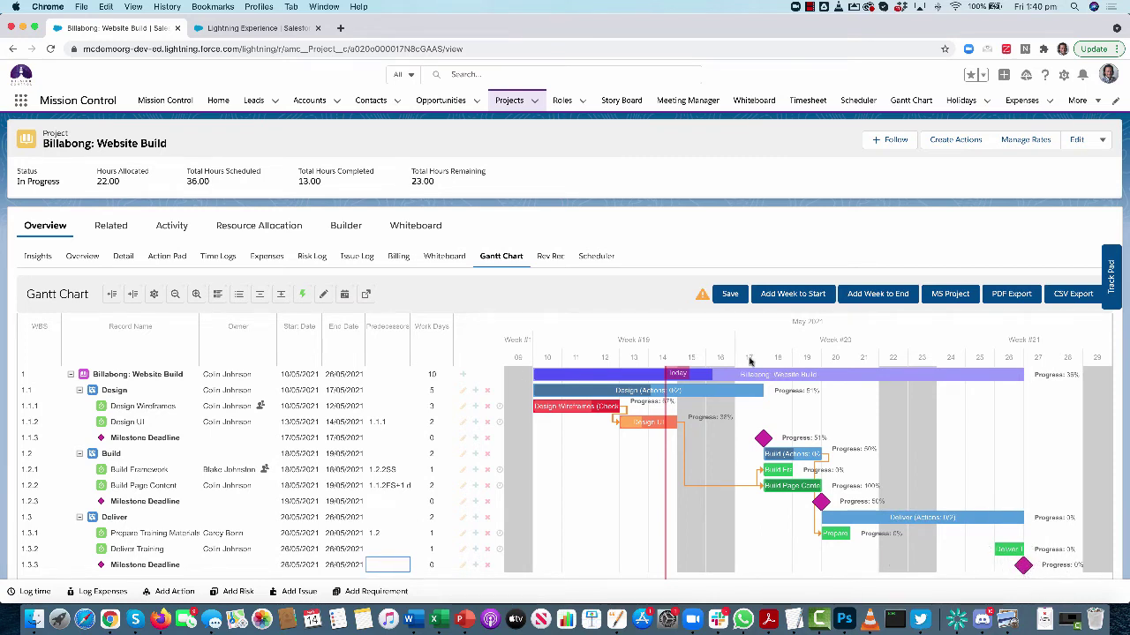
{"action": "left_click", "coordinate": [731, 294]}
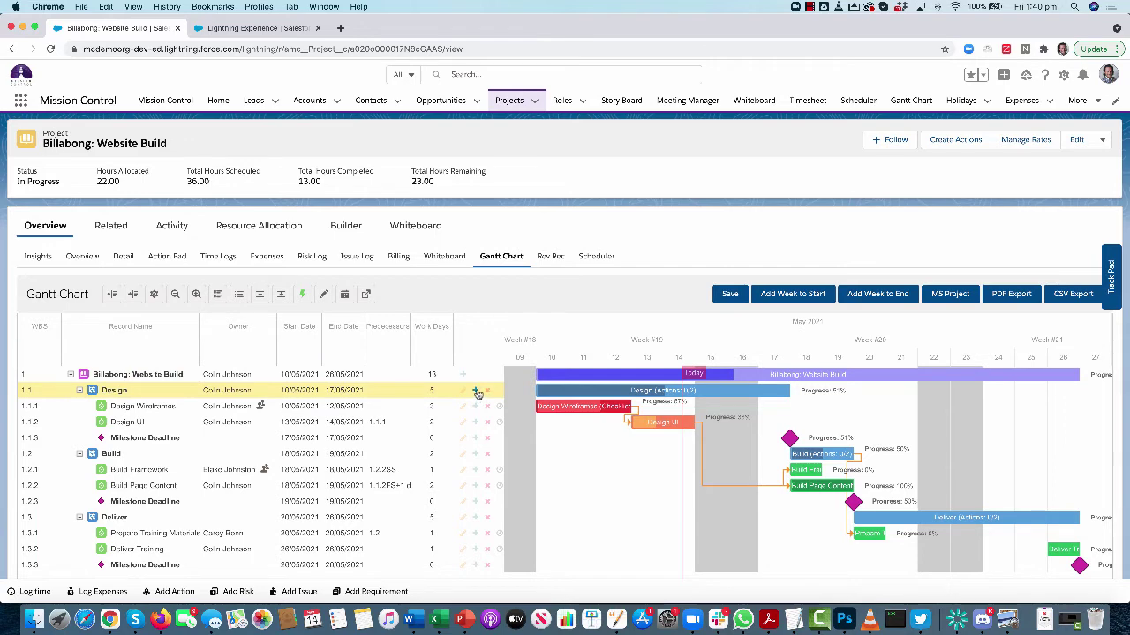
Create an action named Client Approval under Design with 2 billable hours scheduled, and select the project lead as owner.
{"action": "left_click", "coordinate": [476, 394]}
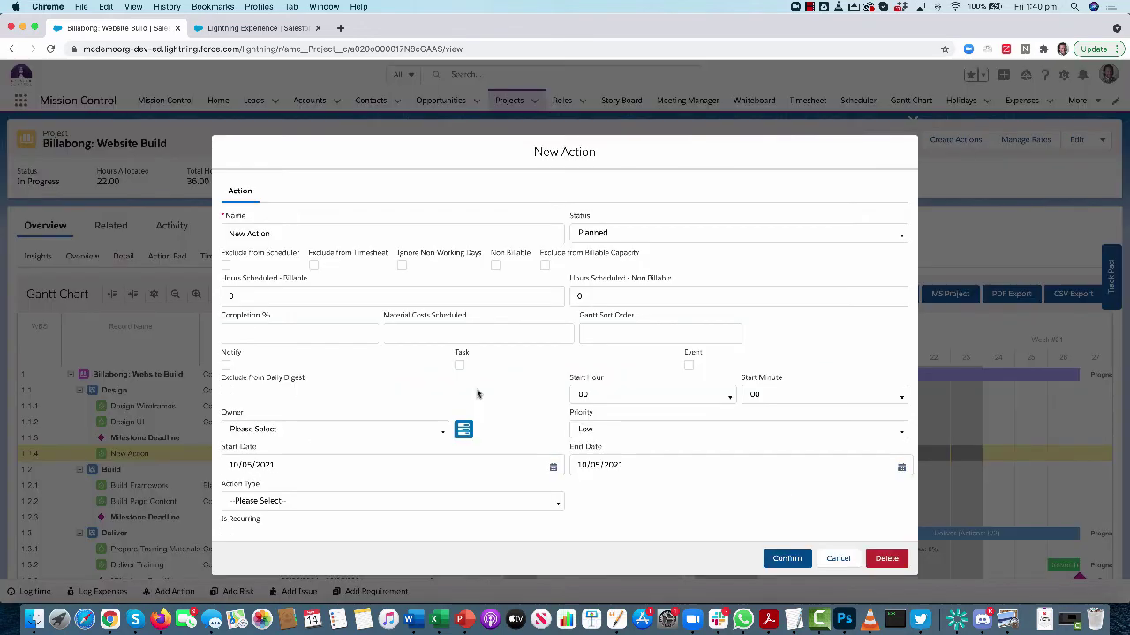
{"action": "left_click_drag", "start_coordinate": [274, 230], "coordinate": [219, 235]}
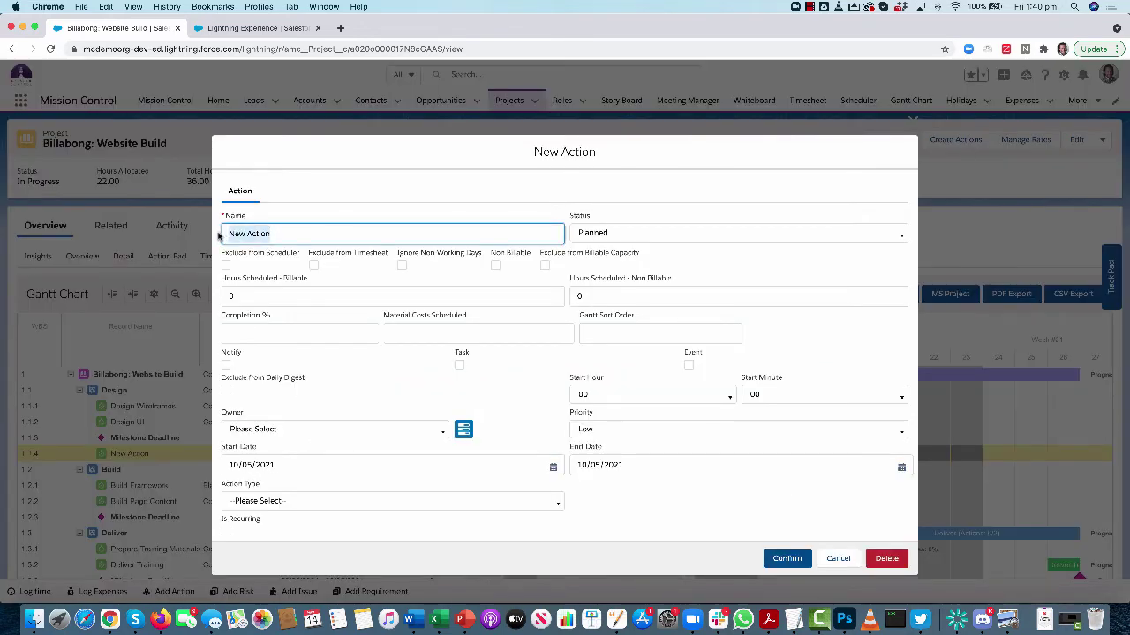
{"action": "type", "text": "C"}
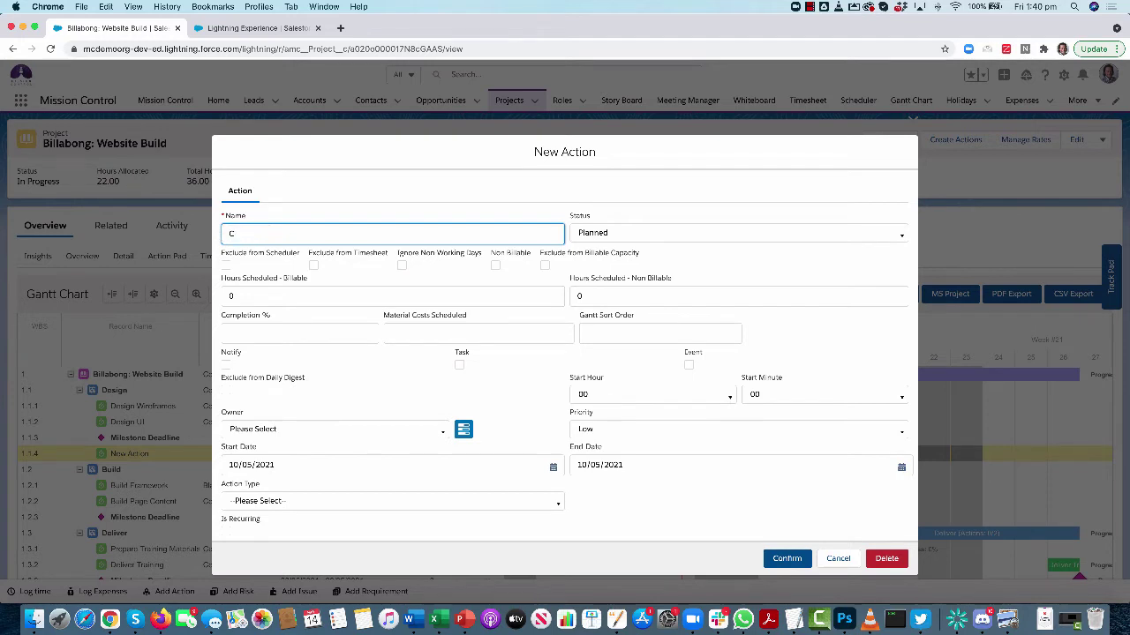
{"action": "type", "text": "lient Approva"}
{"action": "key", "text": "BackSpace"}
{"action": "type", "text": "2"}
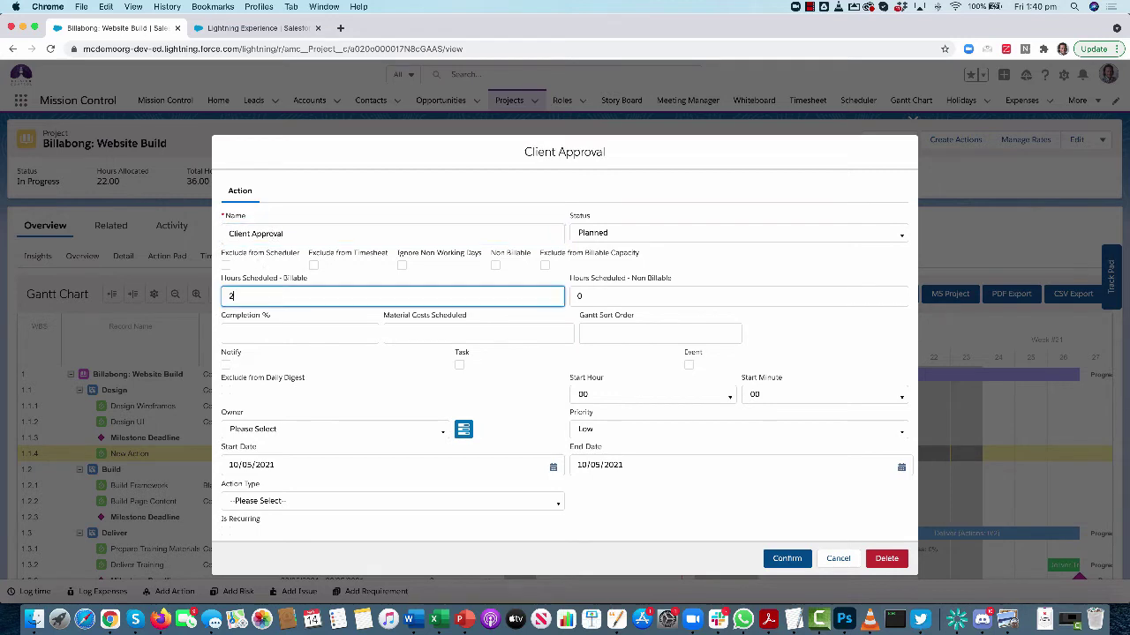
{"action": "left_click", "coordinate": [271, 428]}
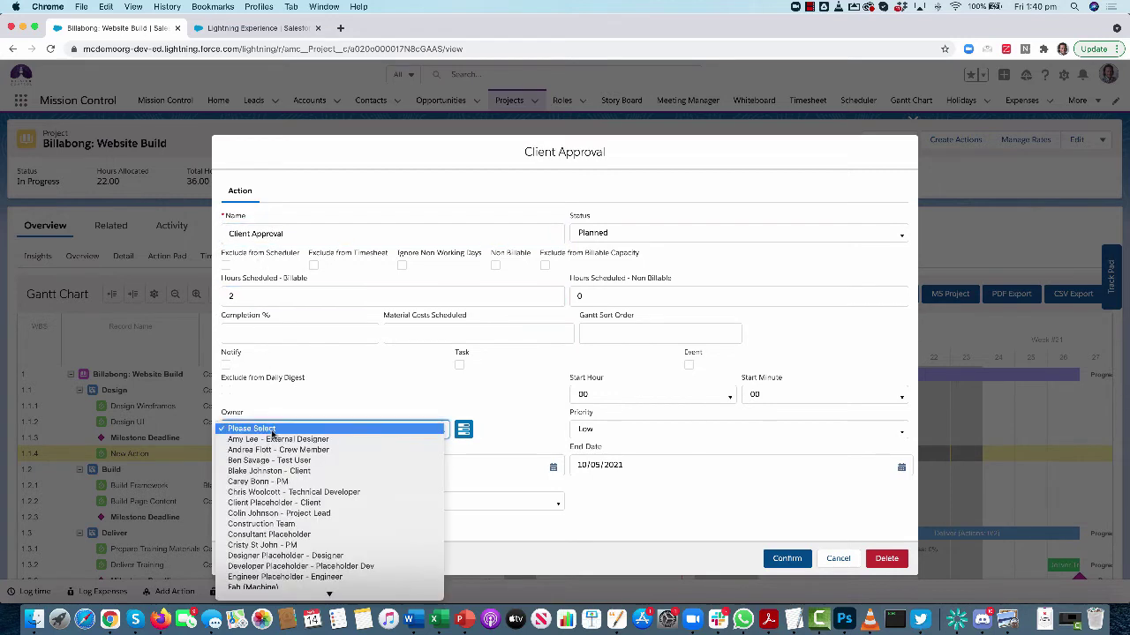
{"action": "left_click", "coordinate": [264, 513]}
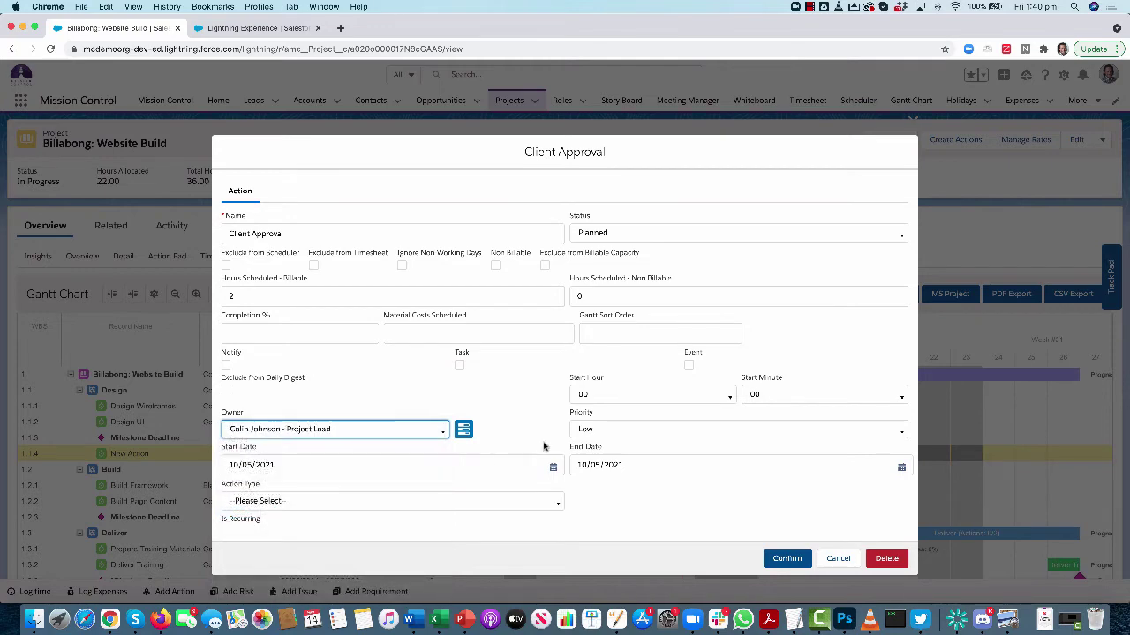
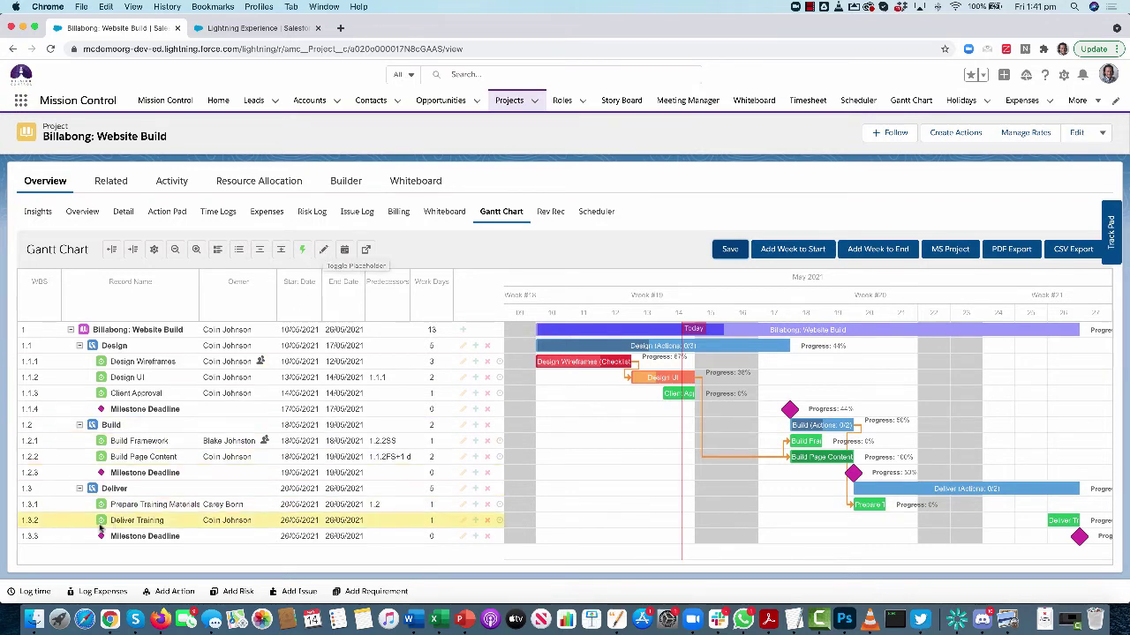
Turn on the placeholder row and use it to add a milestone named Launch Website below Deliver.
{"action": "left_click", "coordinate": [323, 255]}
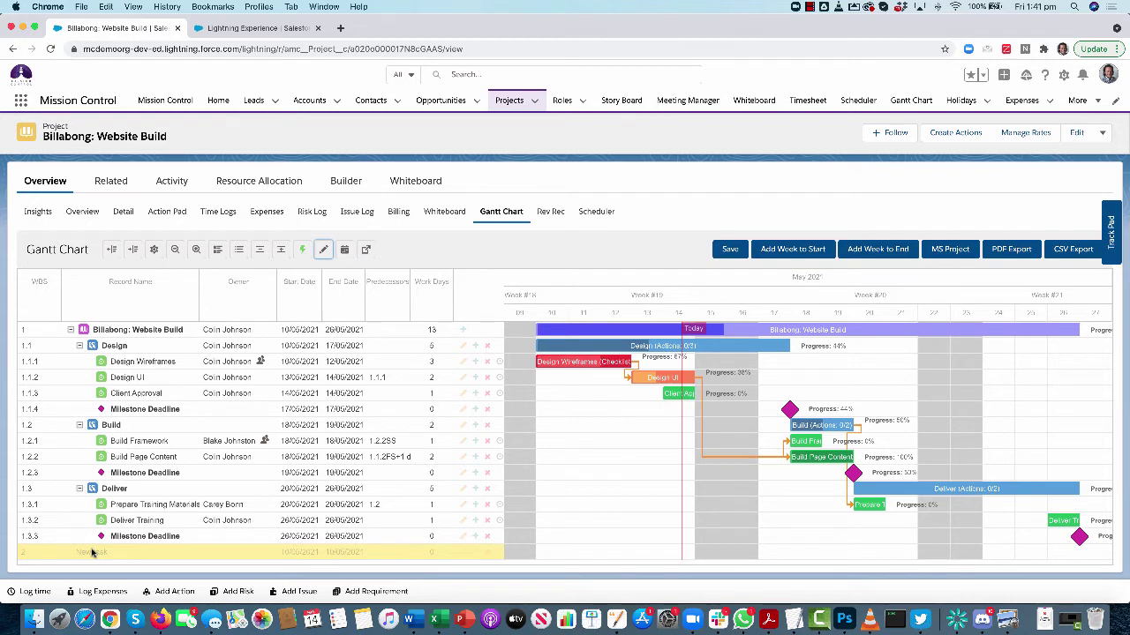
{"action": "left_click", "coordinate": [92, 552]}
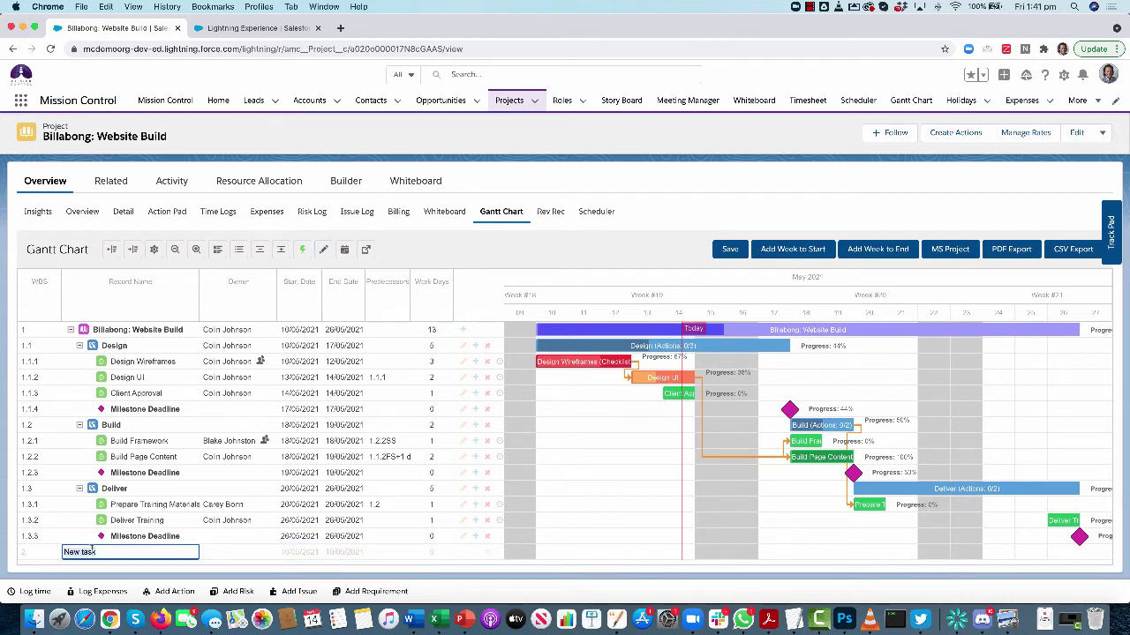
{"action": "type", "text": "G"}
{"action": "type", "text": "aunch Website"}
{"action": "key", "text": "Return"}
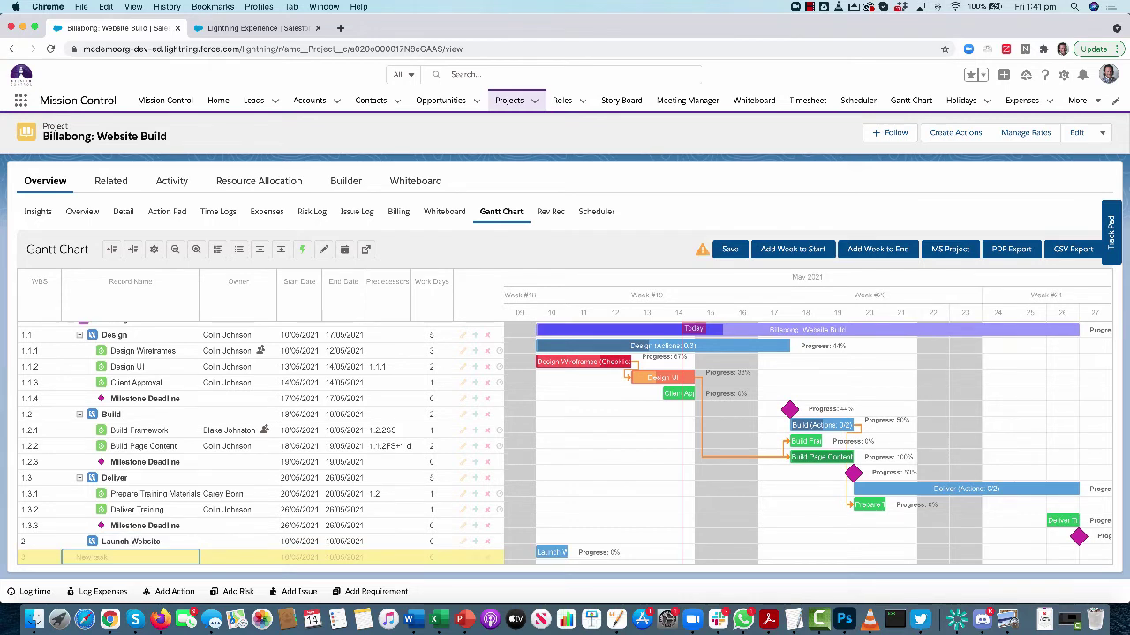
Add a record named Go Live Day through the placeholder row and nest it as an action under the Launch Website milestone.
{"action": "left_click", "coordinate": [85, 558]}
{"action": "type", "text": "Go"}
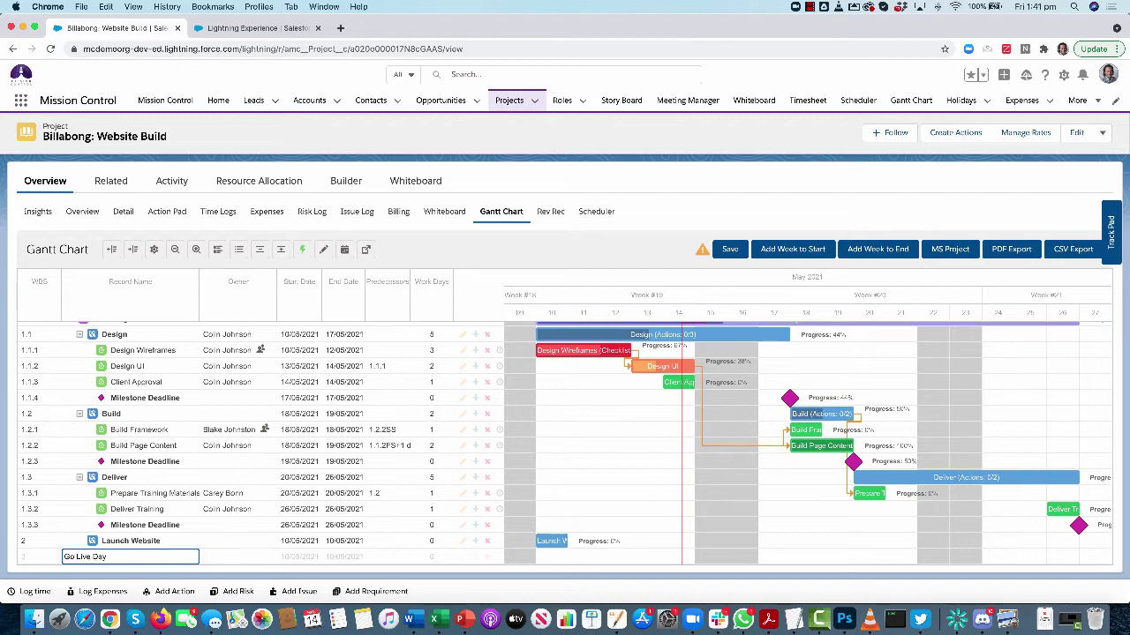
{"action": "type", "text": "Live Day"}
{"action": "key", "text": "Return"}
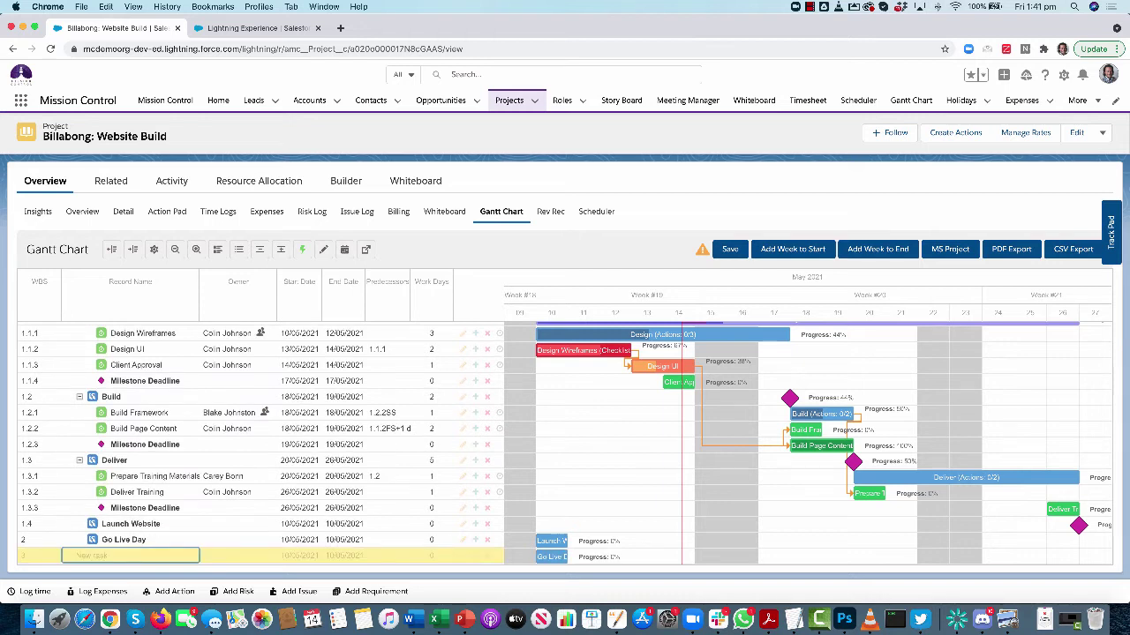
{"action": "left_click", "coordinate": [94, 544]}
{"action": "mouse_move", "coordinate": [94, 542]}
{"action": "left_mouse_down"}
{"action": "mouse_move", "coordinate": [97, 531]}
{"action": "mouse_move", "coordinate": [106, 545]}
{"action": "left_mouse_up"}
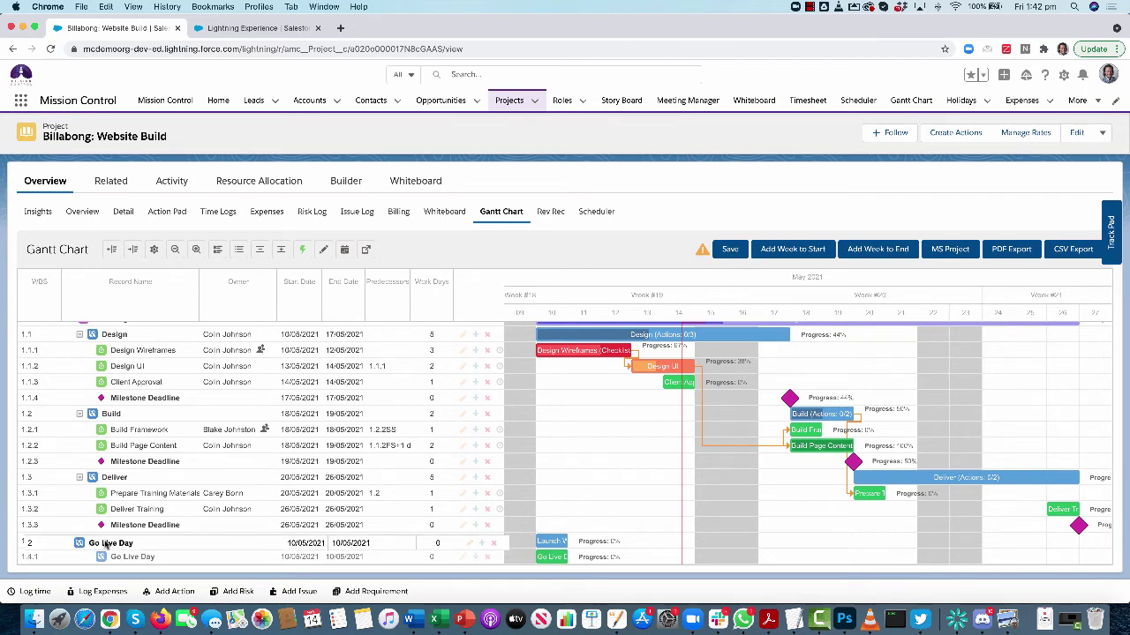
{"action": "left_click_drag", "start_coordinate": [106, 544], "coordinate": [105, 545]}
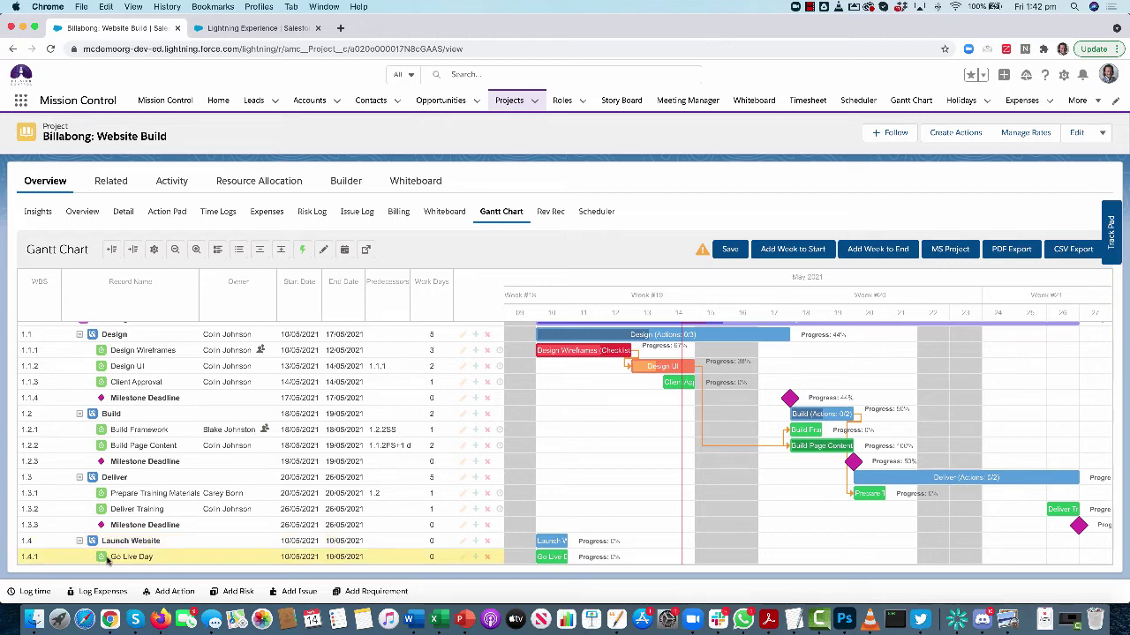
Add an action named Go Live Support under Launch Website through the placeholder row, and save the project.
{"action": "scroll", "coordinate": [105, 561], "scroll_direction": "down", "scroll_amount": 1}
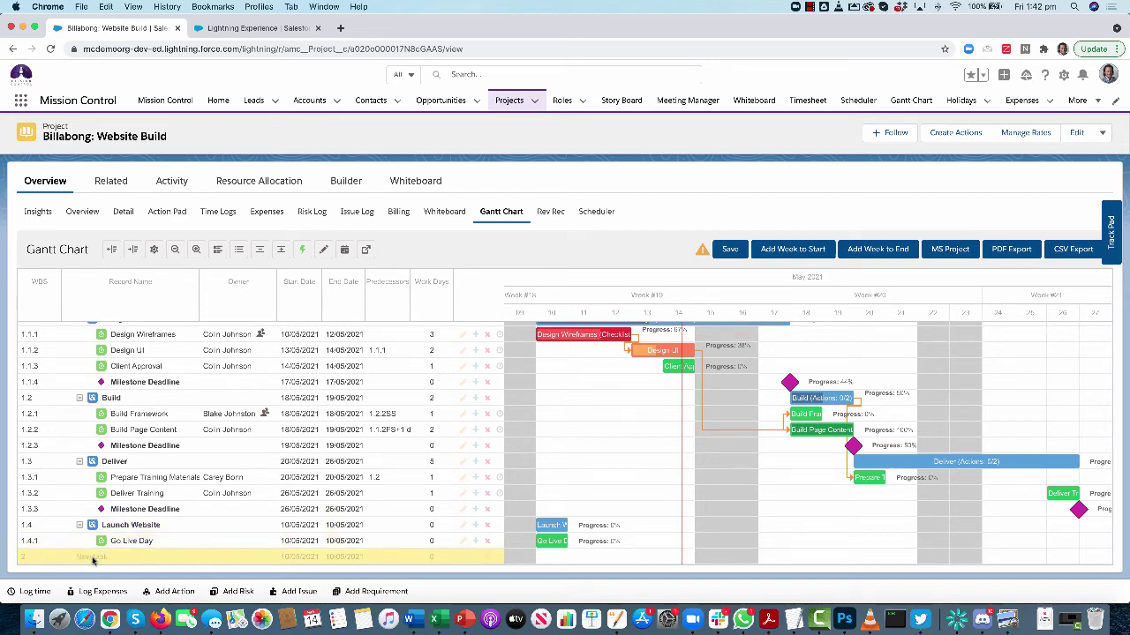
{"action": "left_click", "coordinate": [98, 556]}
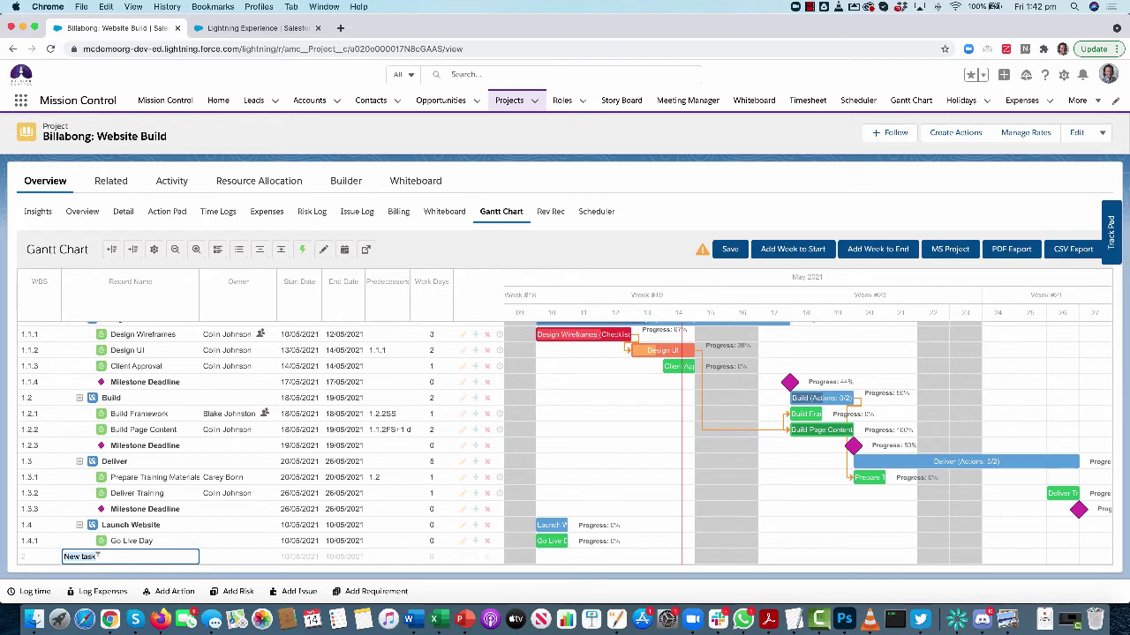
{"action": "type", "text": "Go"}
{"action": "key", "text": "Return"}
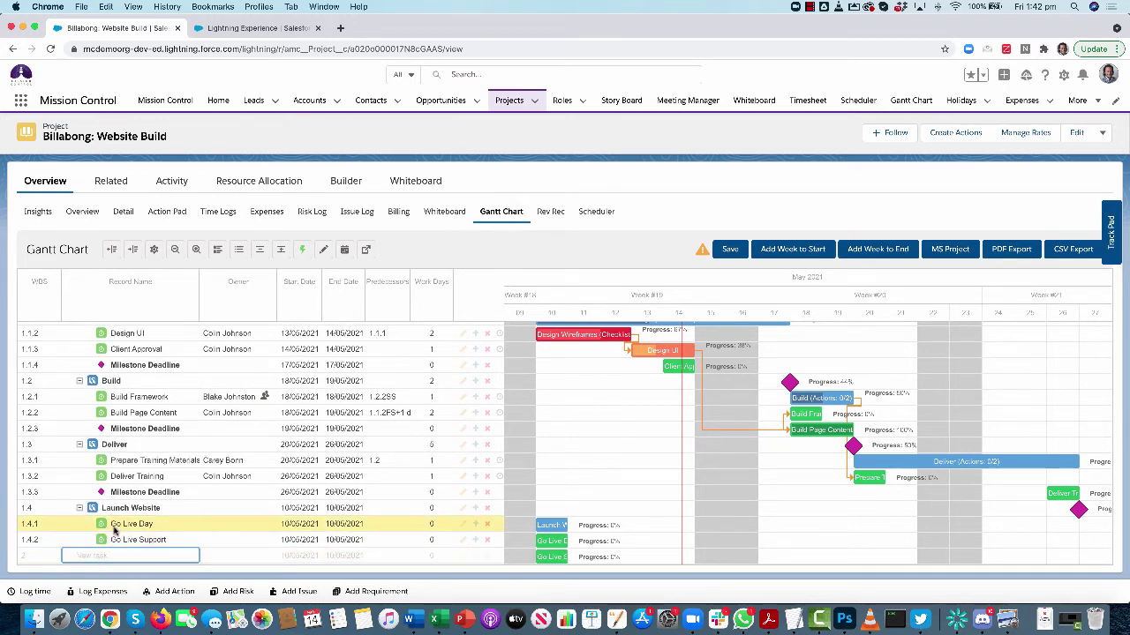
{"action": "left_click", "coordinate": [726, 252]}
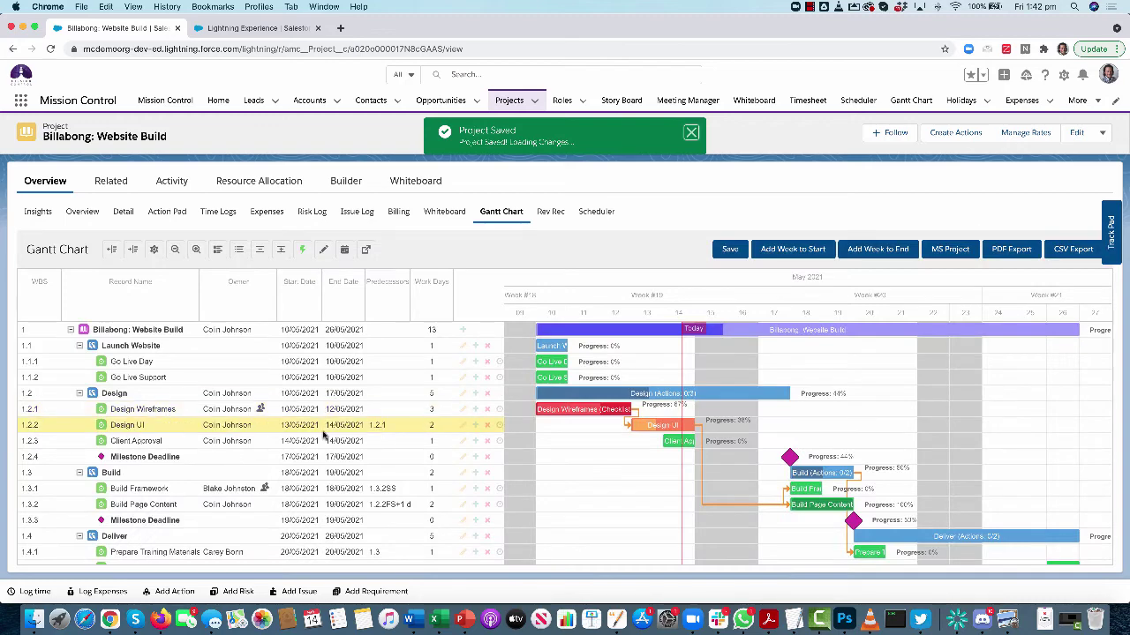
Reschedule Go Live Day to 24/05/2021 and Go Live Support to 25/05/2021 on the timeline.
{"action": "scroll", "coordinate": [325, 433], "scroll_direction": "down", "scroll_amount": 3}
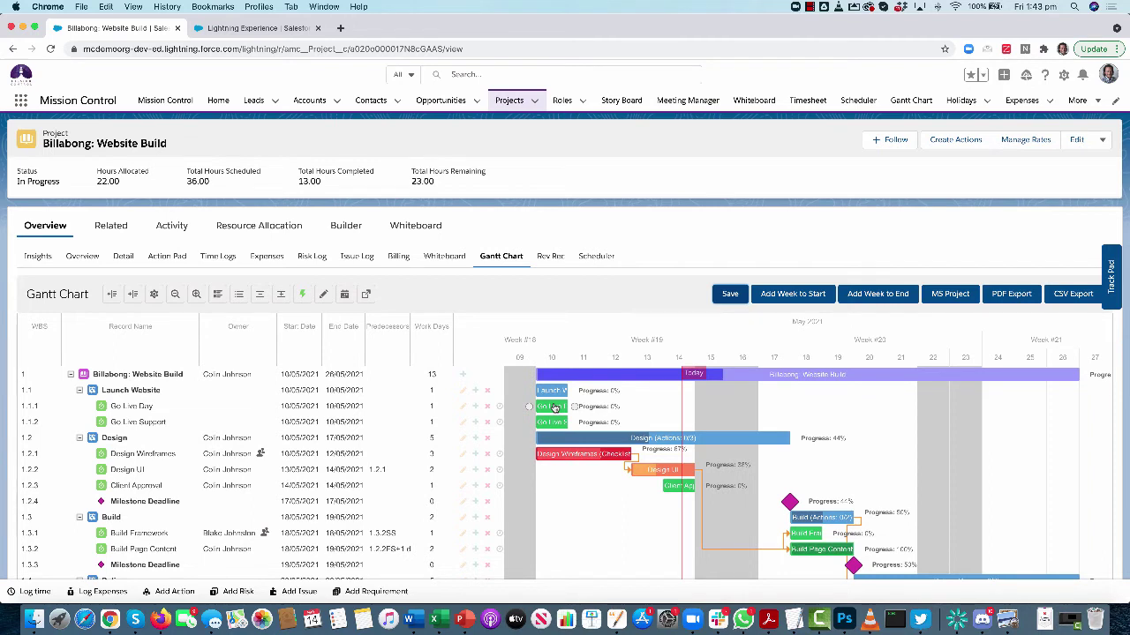
{"action": "left_click_drag", "start_coordinate": [554, 408], "coordinate": [998, 430]}
{"action": "left_click_drag", "start_coordinate": [552, 422], "coordinate": [1037, 425]}
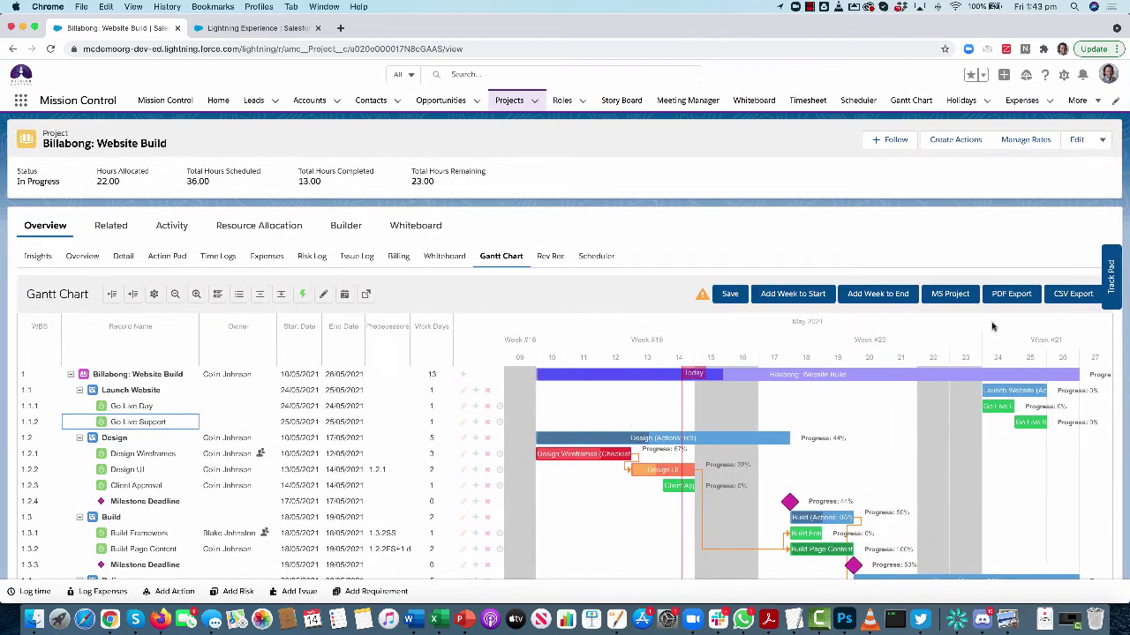
Add a week to the end of the timeline, extend Go Live Support to 28/05/2021, and save.
{"action": "left_click", "coordinate": [868, 297]}
{"action": "left_click_drag", "start_coordinate": [902, 423], "coordinate": [969, 430]}
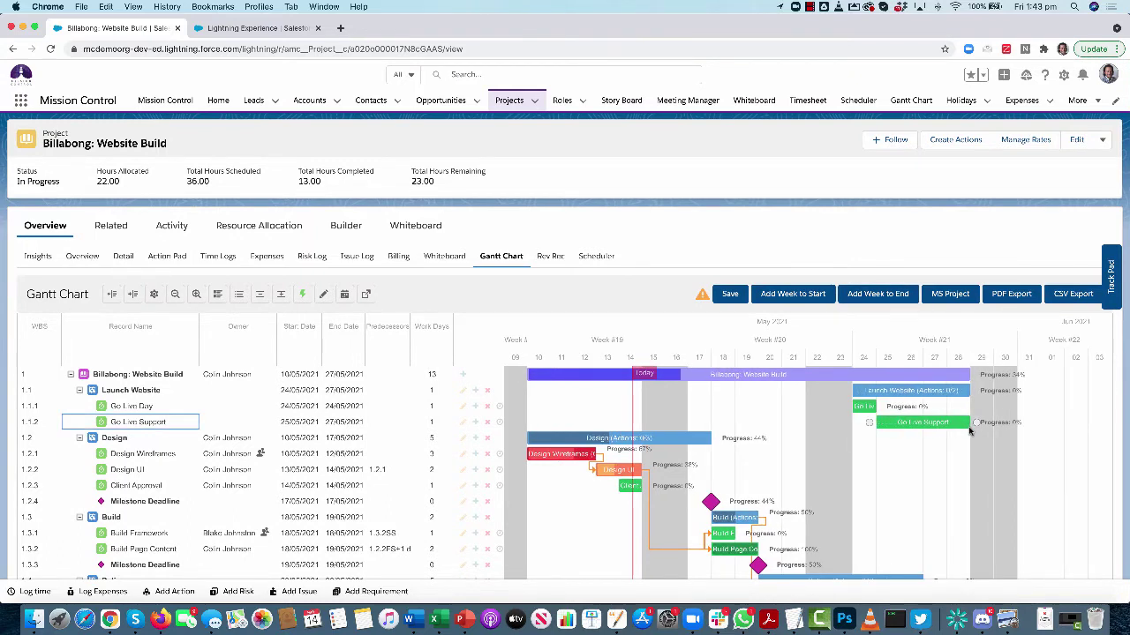
{"action": "left_click", "coordinate": [731, 296]}
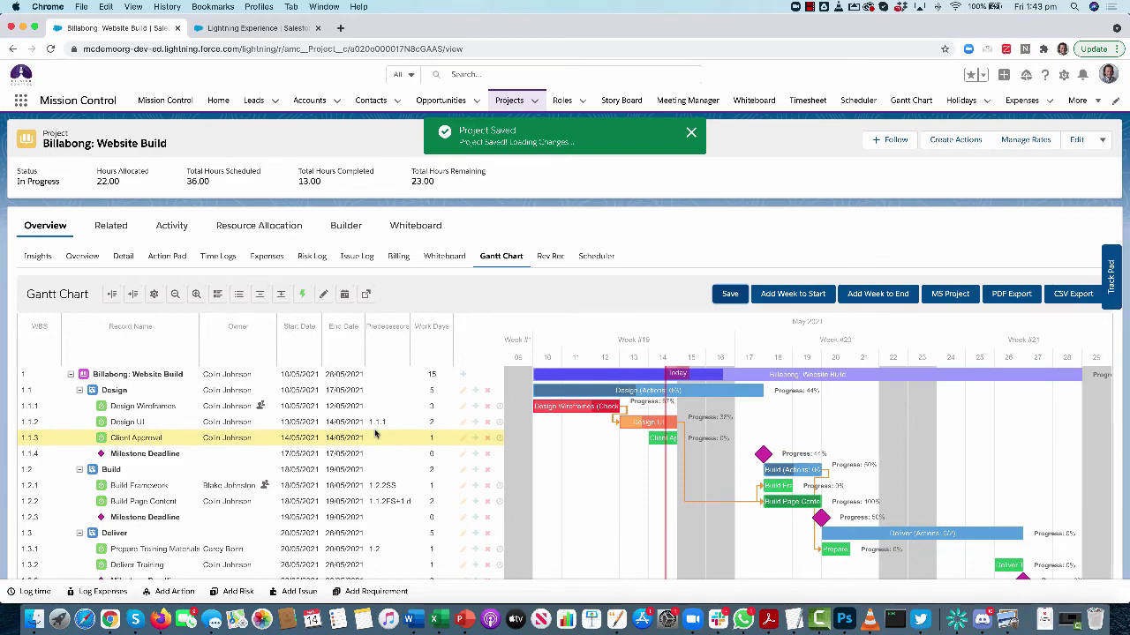
Review the updated schedule and check the priority in the details of Design Wireframes and Design UI without changing them.
{"action": "scroll", "coordinate": [374, 433], "scroll_direction": "down", "scroll_amount": 5}
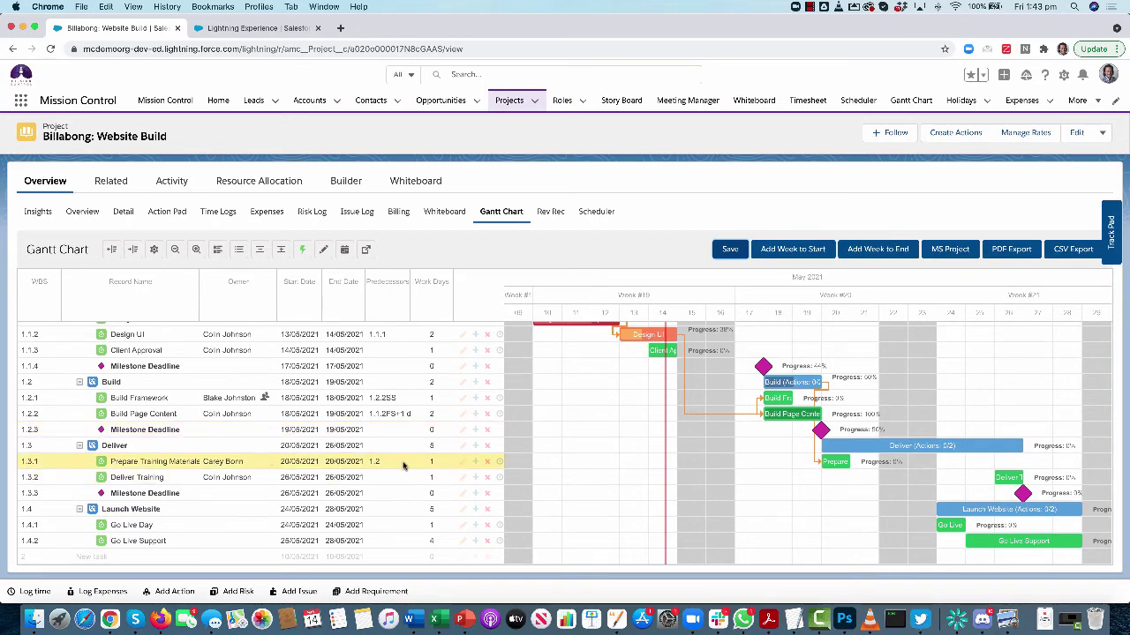
{"action": "scroll", "coordinate": [427, 462], "scroll_direction": "up", "scroll_amount": 1}
{"action": "scroll", "coordinate": [428, 463], "scroll_direction": "up", "scroll_amount": 3}
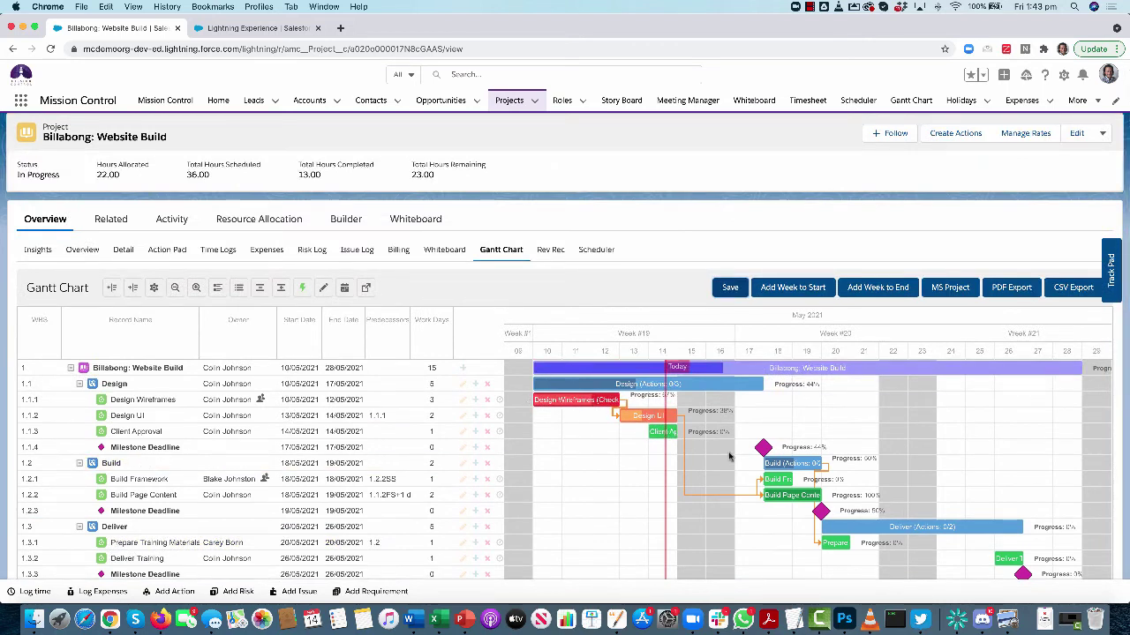
{"action": "double_click", "coordinate": [565, 406]}
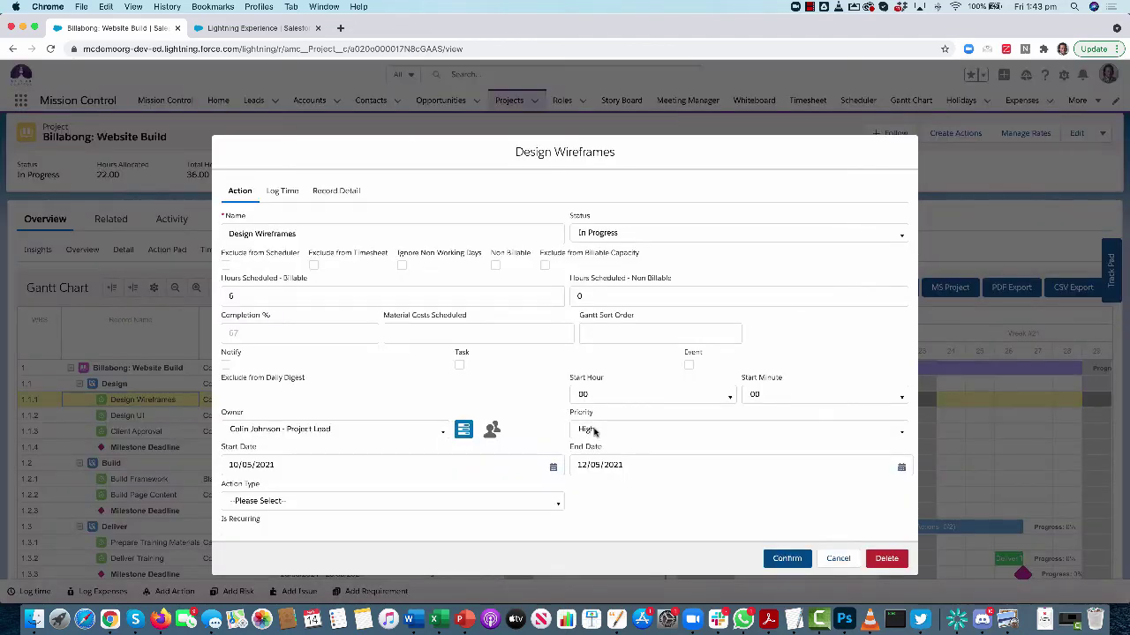
{"action": "left_click", "coordinate": [838, 558]}
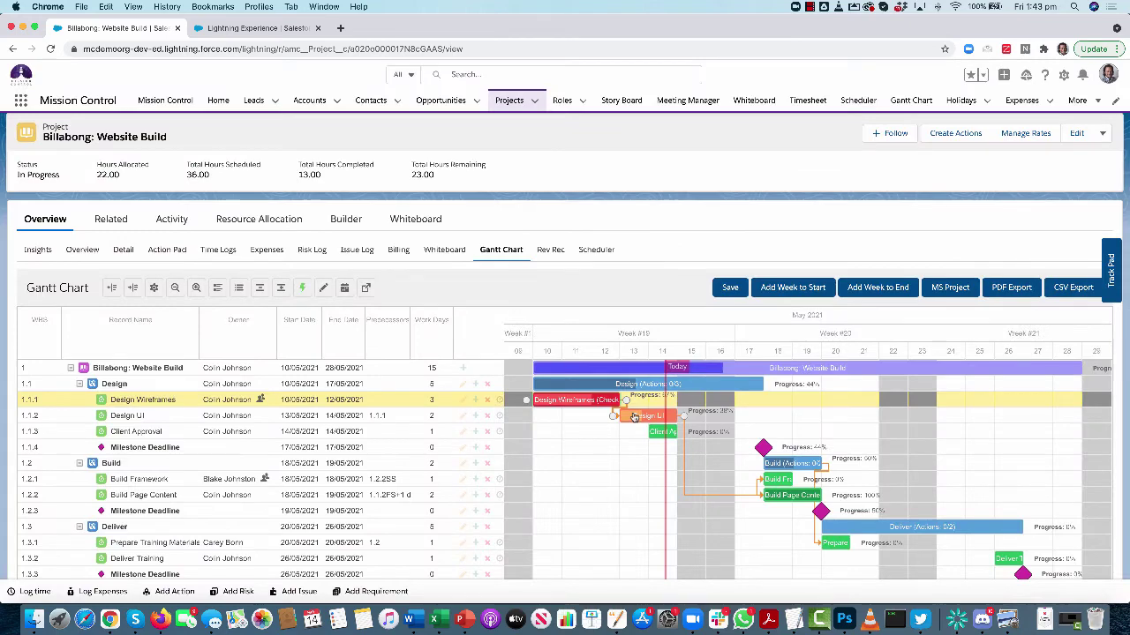
{"action": "double_click", "coordinate": [633, 418]}
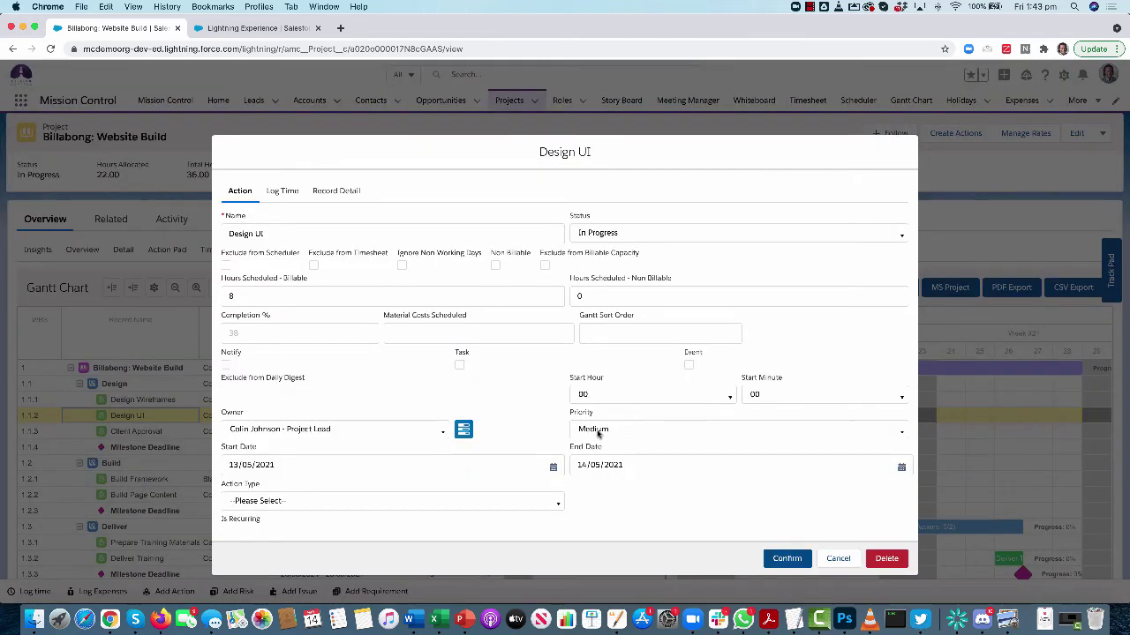
{"action": "left_click", "coordinate": [835, 558]}
Set the priority of the Go Live Day action to High and save the project.
{"action": "scroll", "coordinate": [835, 558], "scroll_direction": "down", "scroll_amount": 5}
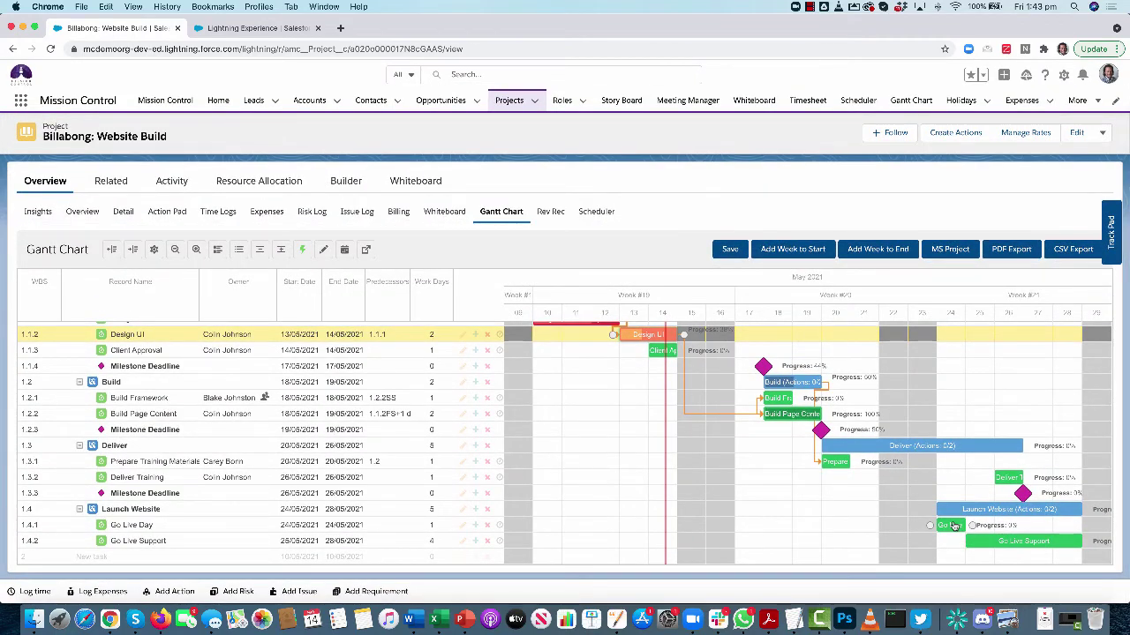
{"action": "double_click", "coordinate": [953, 527]}
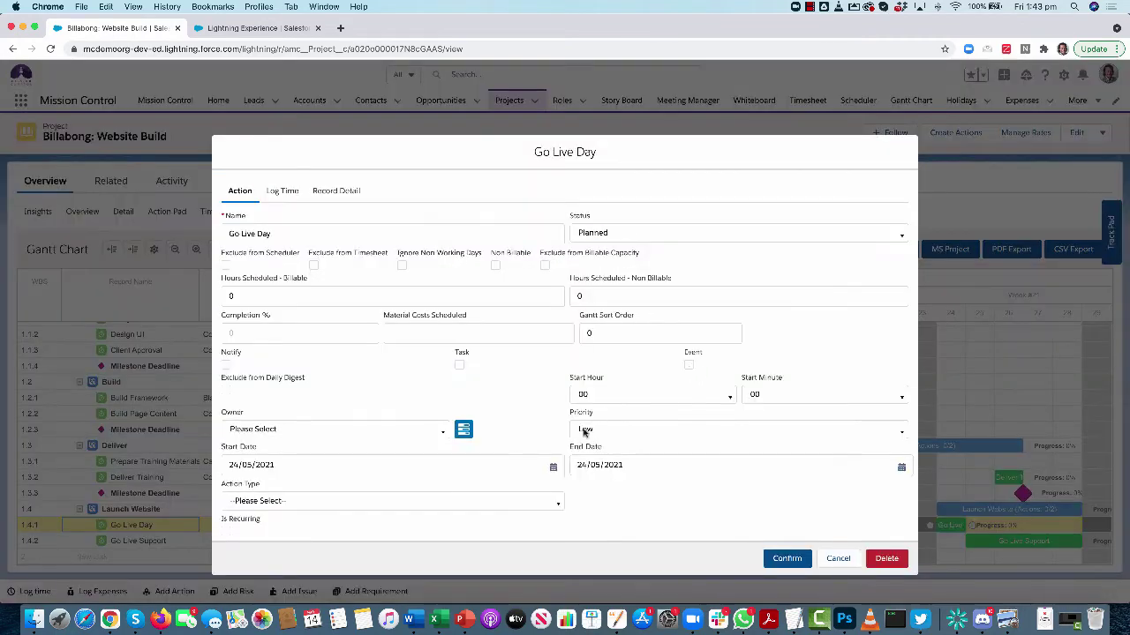
{"action": "left_click", "coordinate": [590, 432]}
{"action": "left_click", "coordinate": [587, 449]}
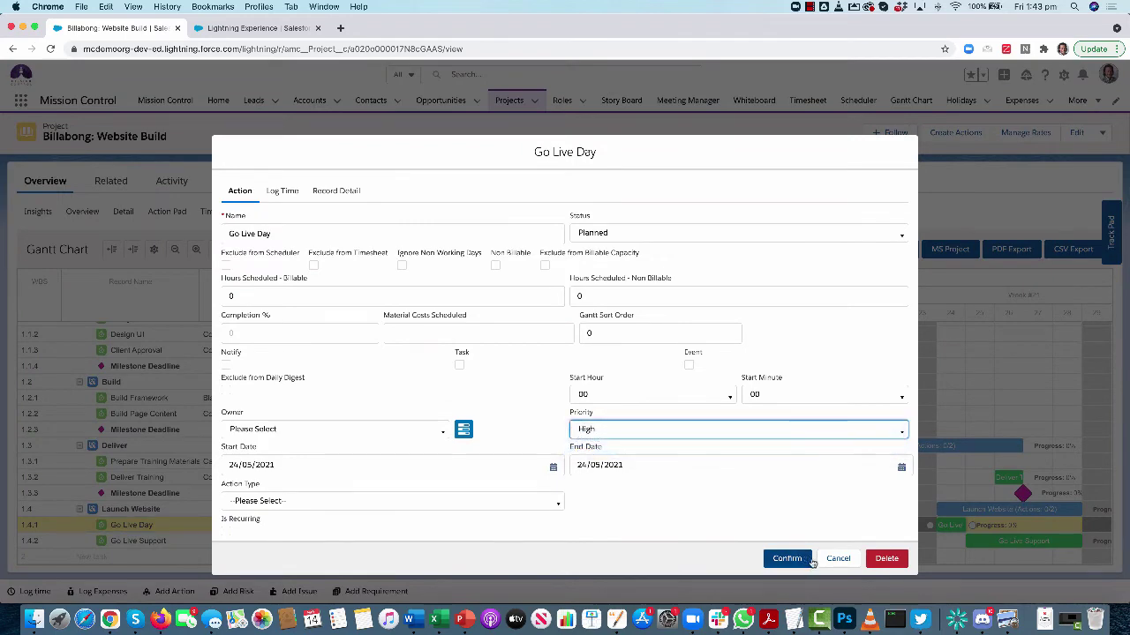
{"action": "left_click", "coordinate": [786, 559]}
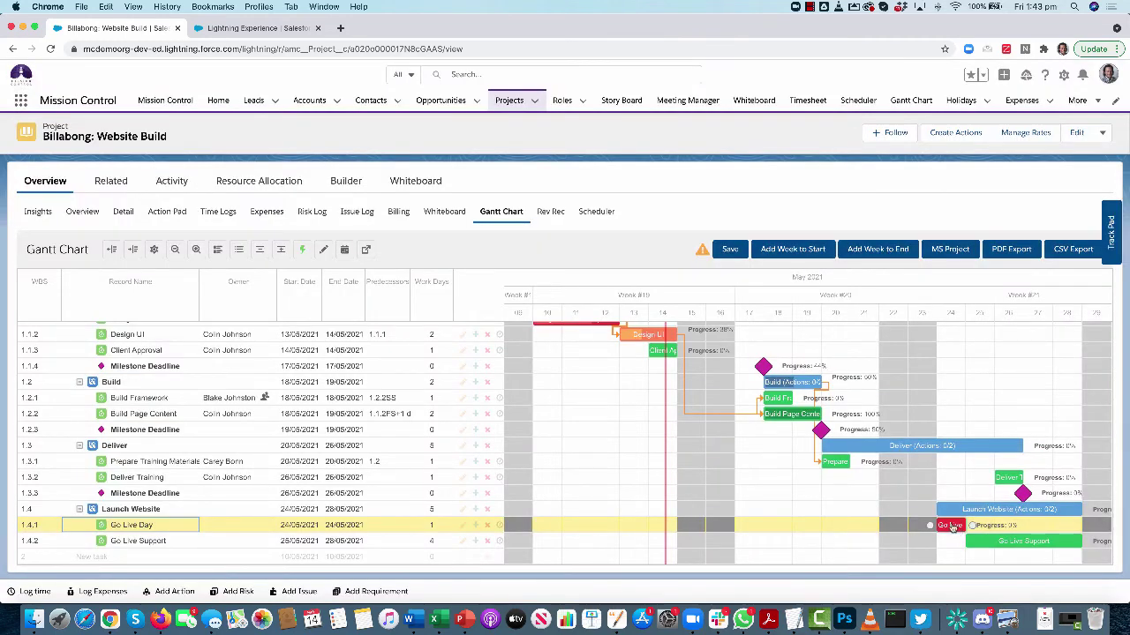
{"action": "left_click", "coordinate": [728, 250]}
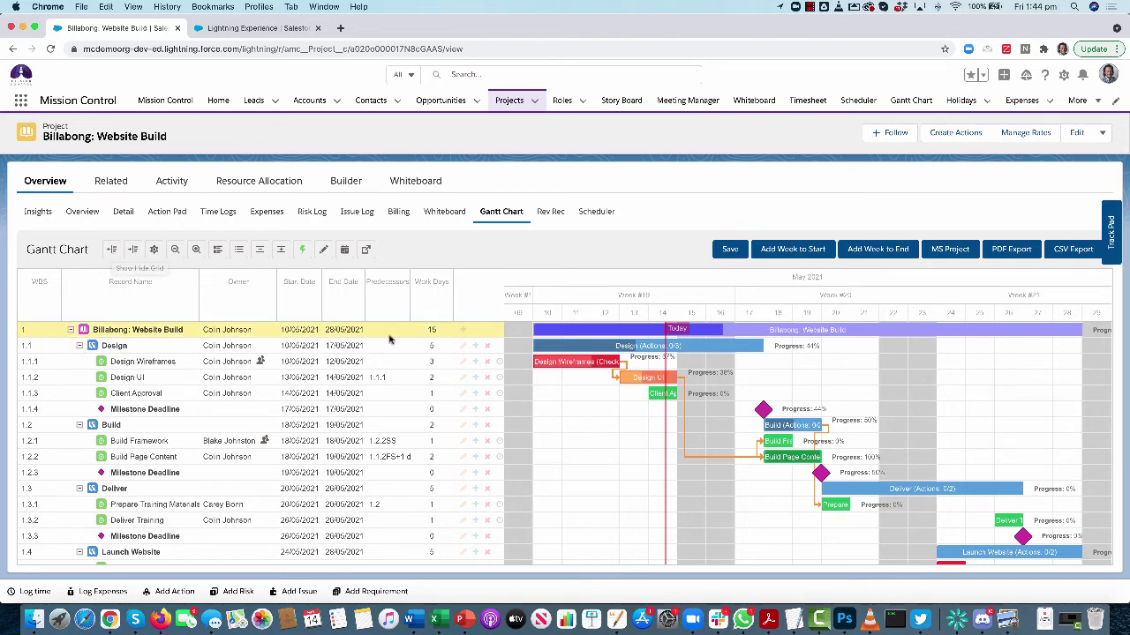
View the timeline without the grid and the grid without the timeline, restoring the combined view each time.
{"action": "left_click", "coordinate": [112, 250]}
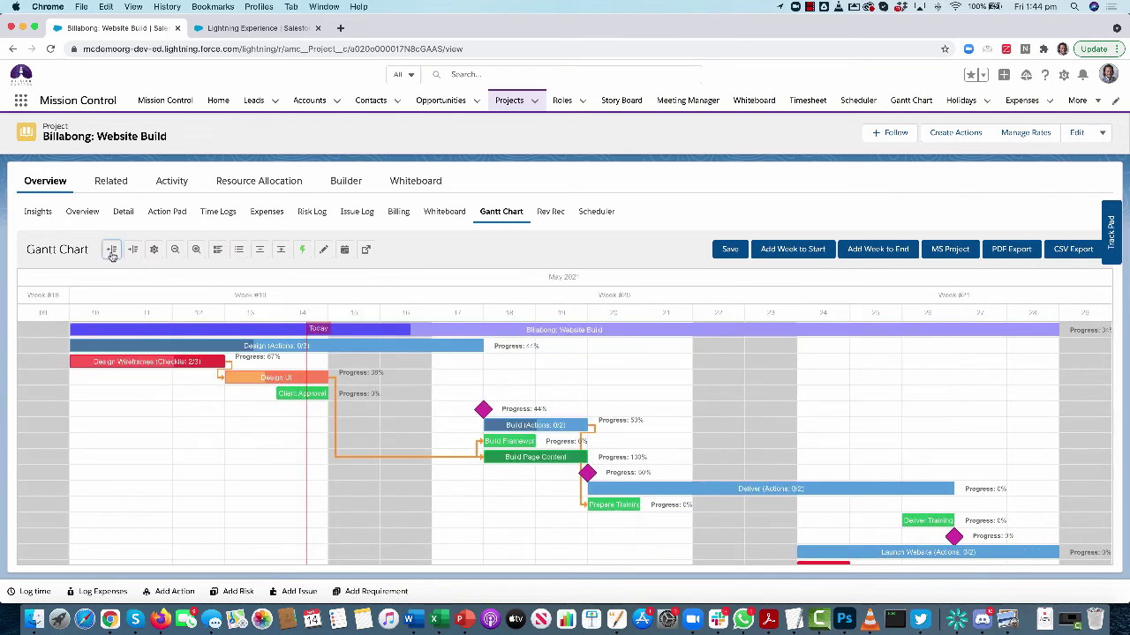
{"action": "left_click", "coordinate": [111, 251]}
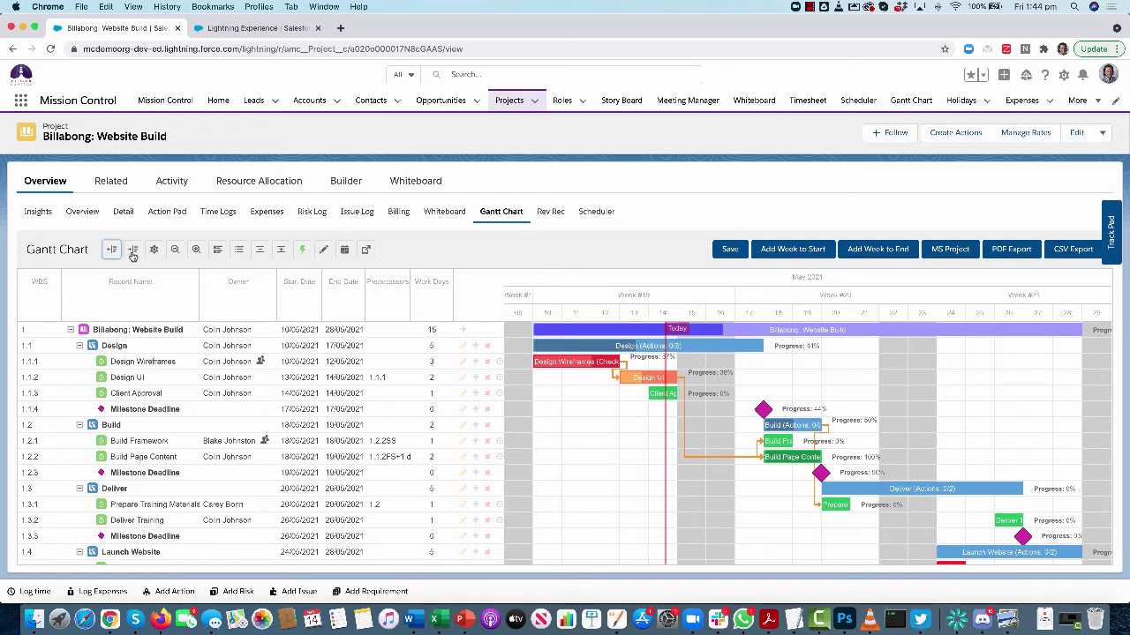
{"action": "left_click", "coordinate": [133, 251]}
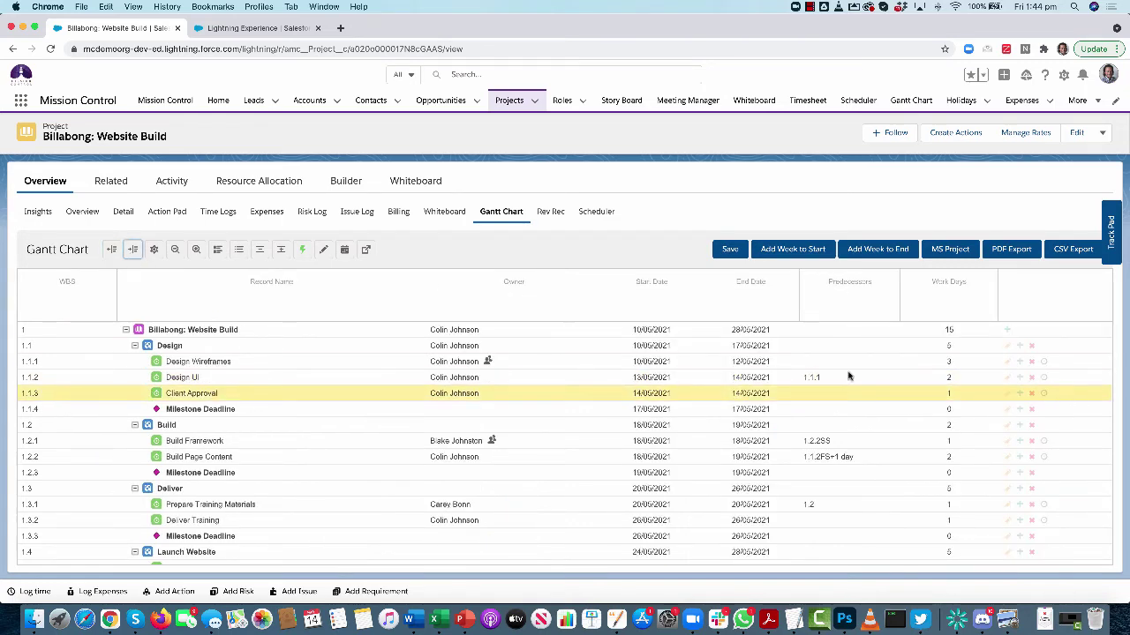
{"action": "left_click", "coordinate": [133, 252]}
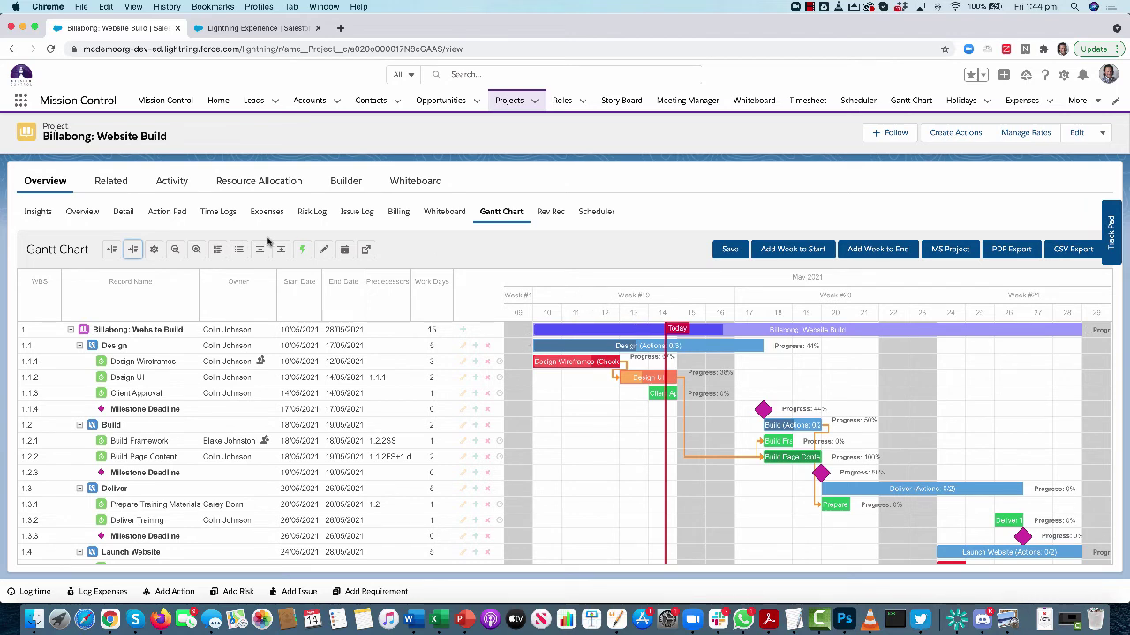
Zoom the timeline out three levels and back in to the daily view.
{"action": "left_click", "coordinate": [175, 252]}
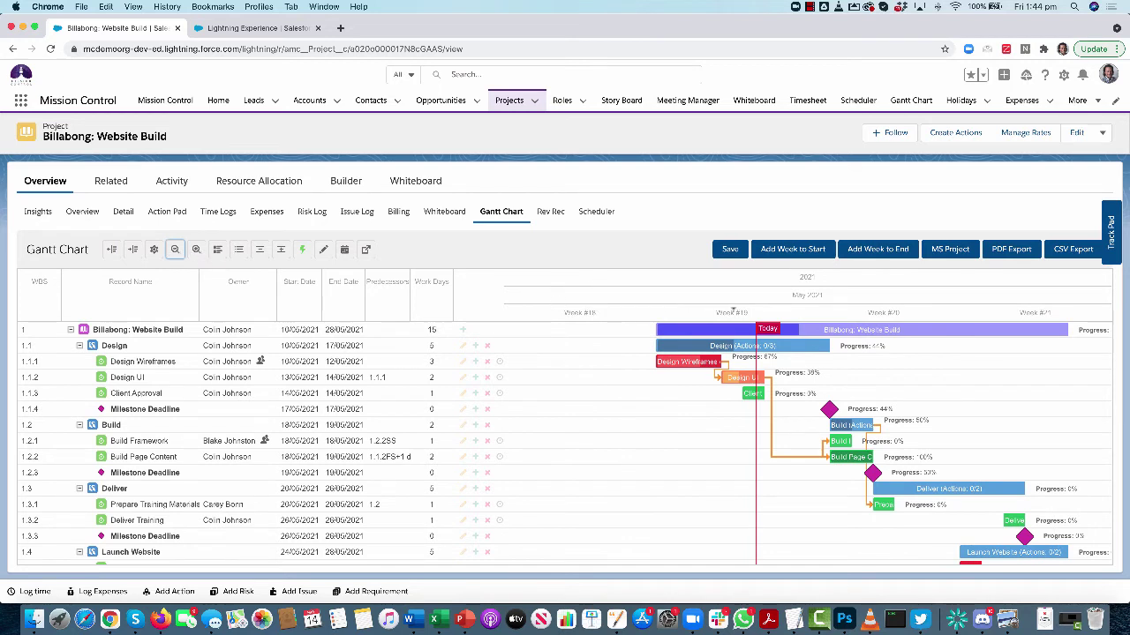
{"action": "left_click", "coordinate": [175, 250]}
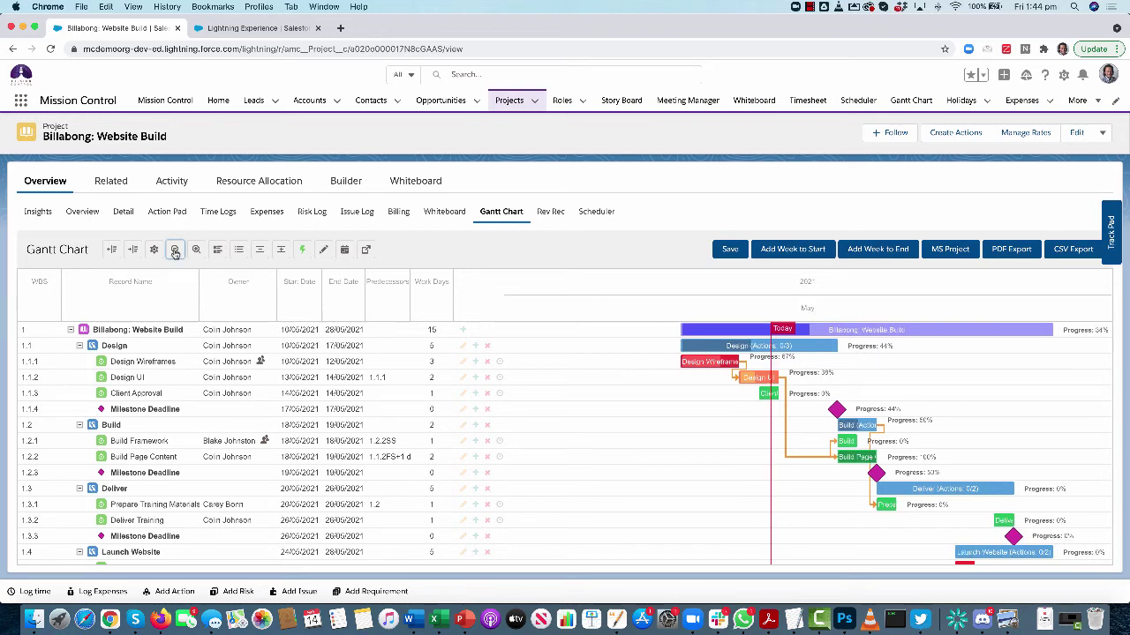
{"action": "left_click", "coordinate": [174, 251]}
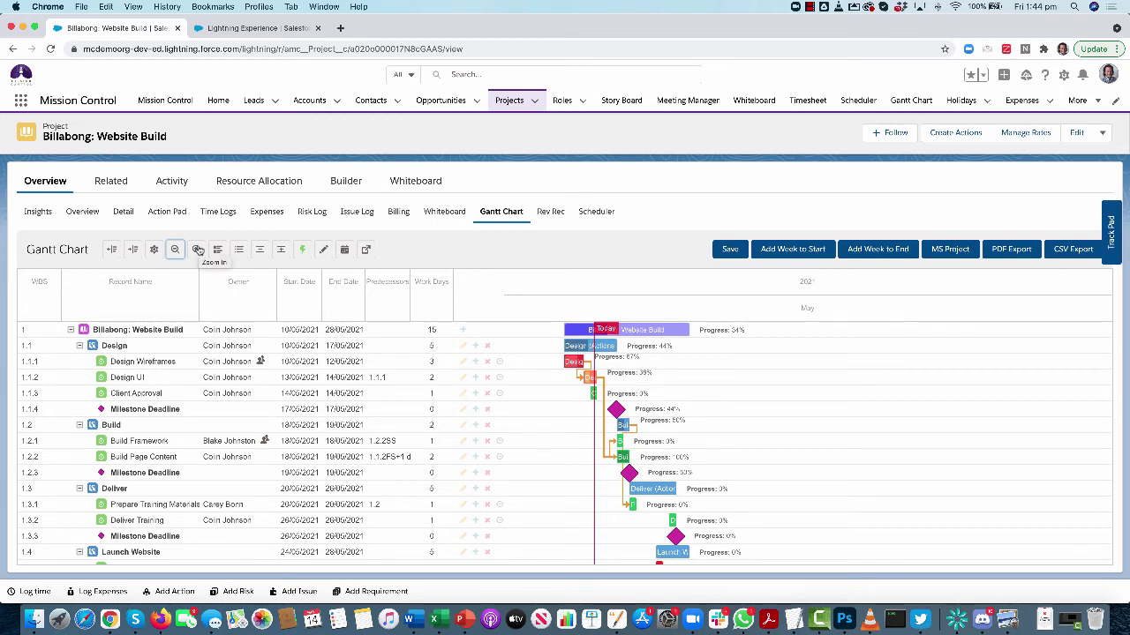
{"action": "left_click", "coordinate": [199, 251]}
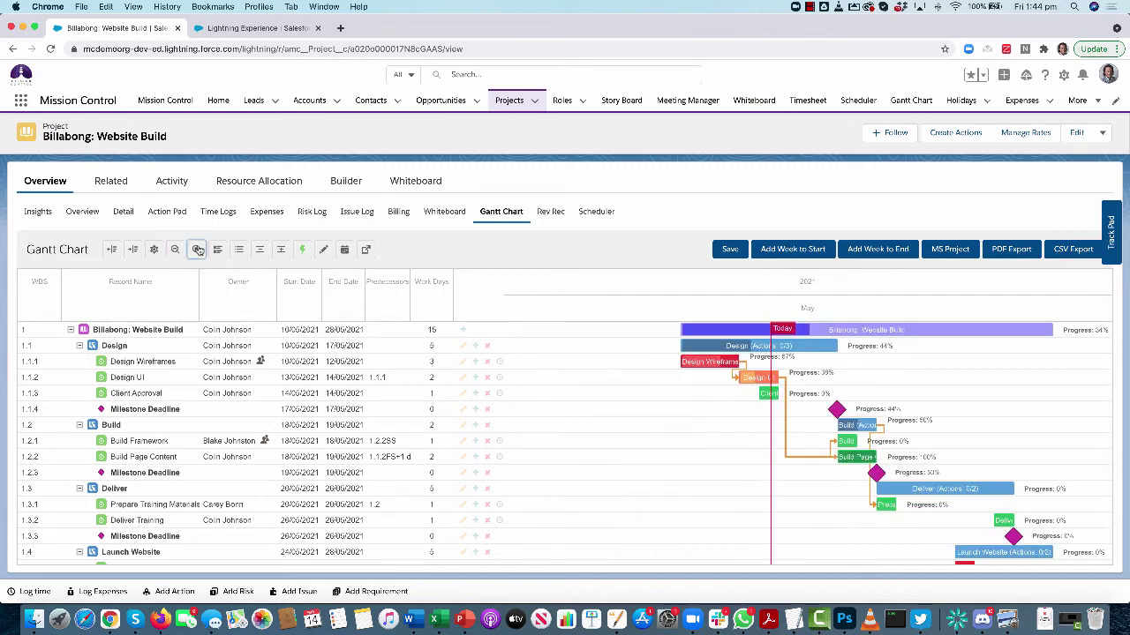
{"action": "left_click", "coordinate": [198, 250]}
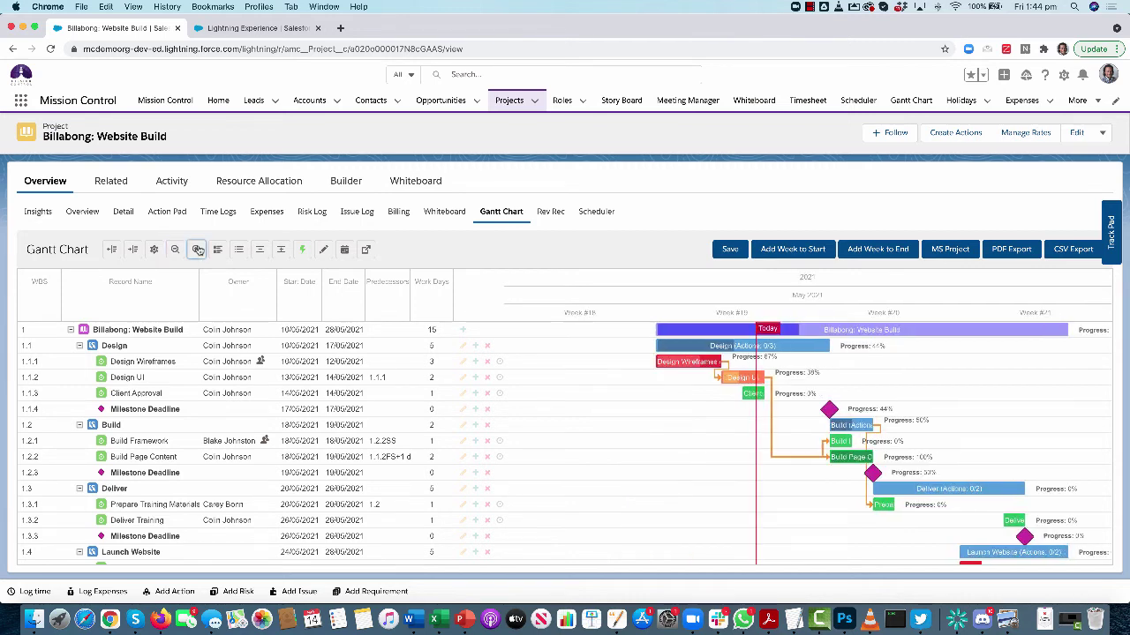
{"action": "left_click", "coordinate": [199, 251]}
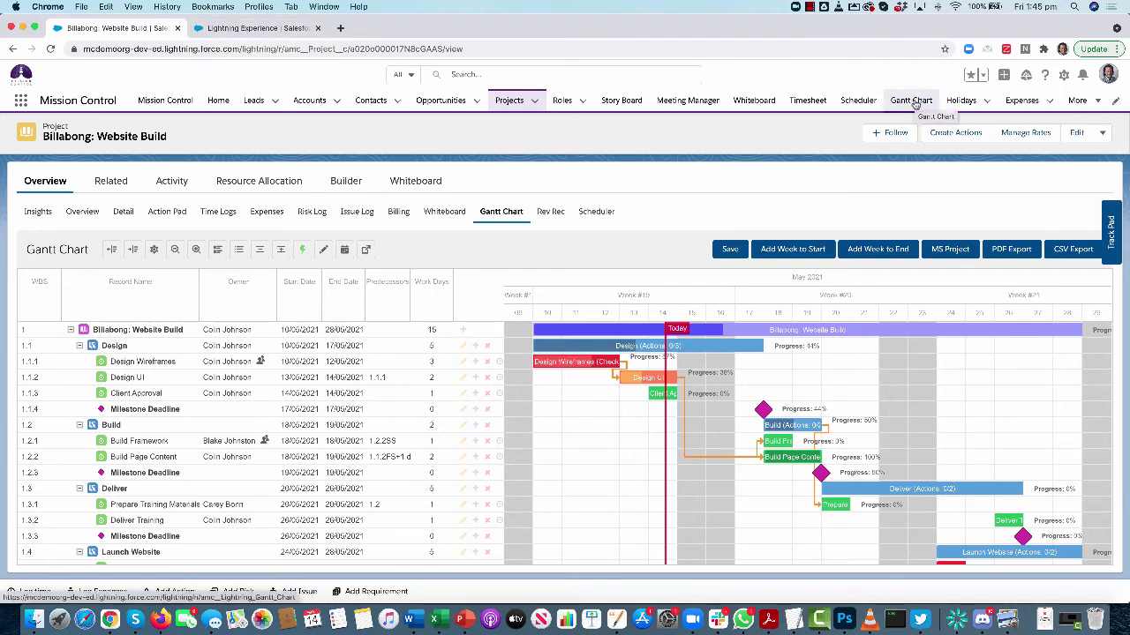
Switch to the multi-project Gantt chart and look through the schedules of all listed projects.
{"action": "left_click", "coordinate": [230, 29]}
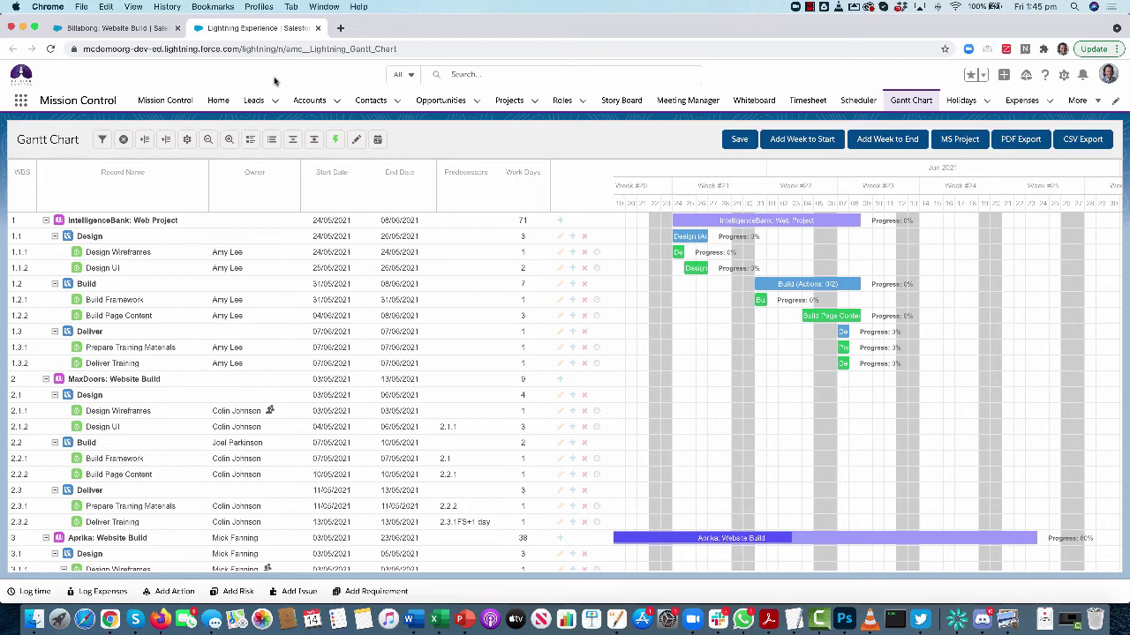
{"action": "scroll", "coordinate": [740, 318], "scroll_direction": "down", "scroll_amount": 1}
{"action": "scroll", "coordinate": [739, 318], "scroll_direction": "down", "scroll_amount": 10}
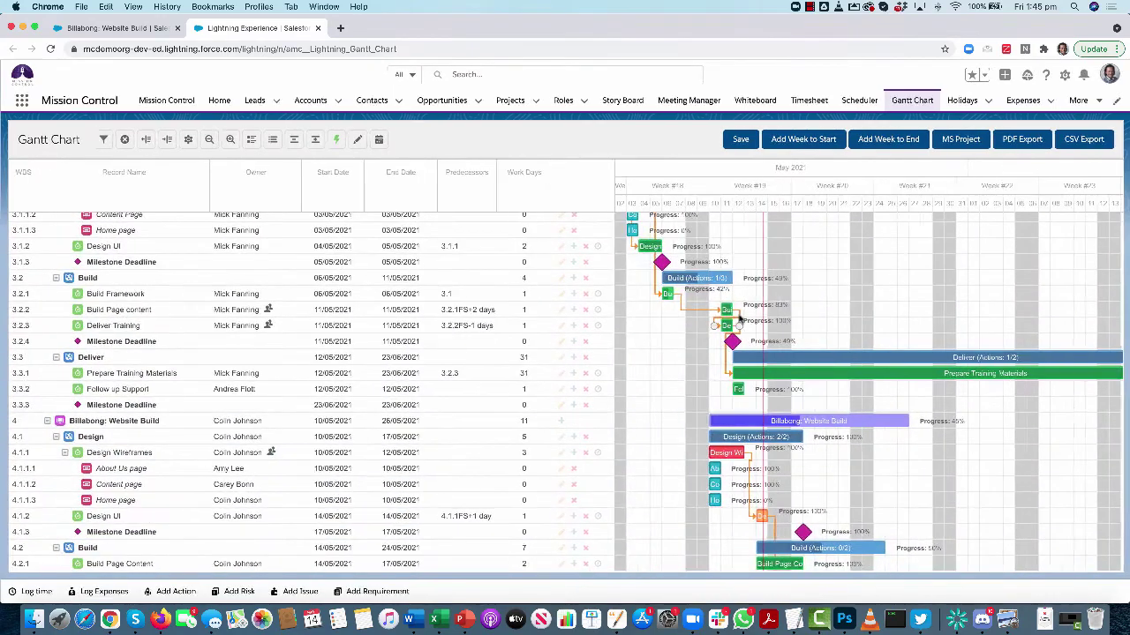
{"action": "scroll", "coordinate": [740, 319], "scroll_direction": "up", "scroll_amount": 10}
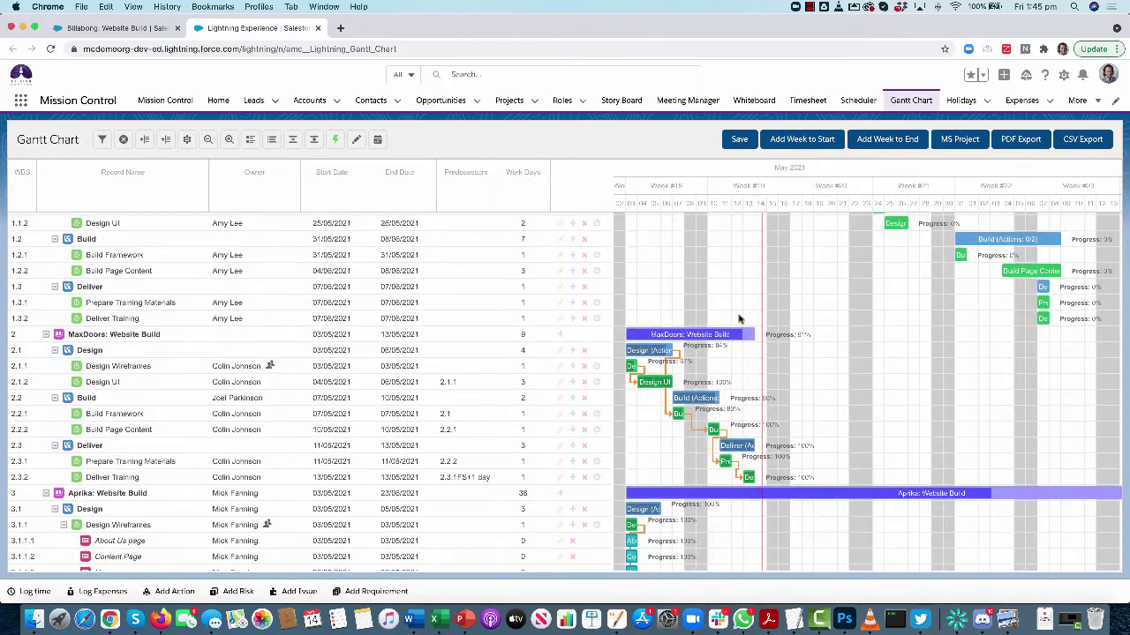
{"action": "scroll", "coordinate": [740, 320], "scroll_direction": "up", "scroll_amount": 2}
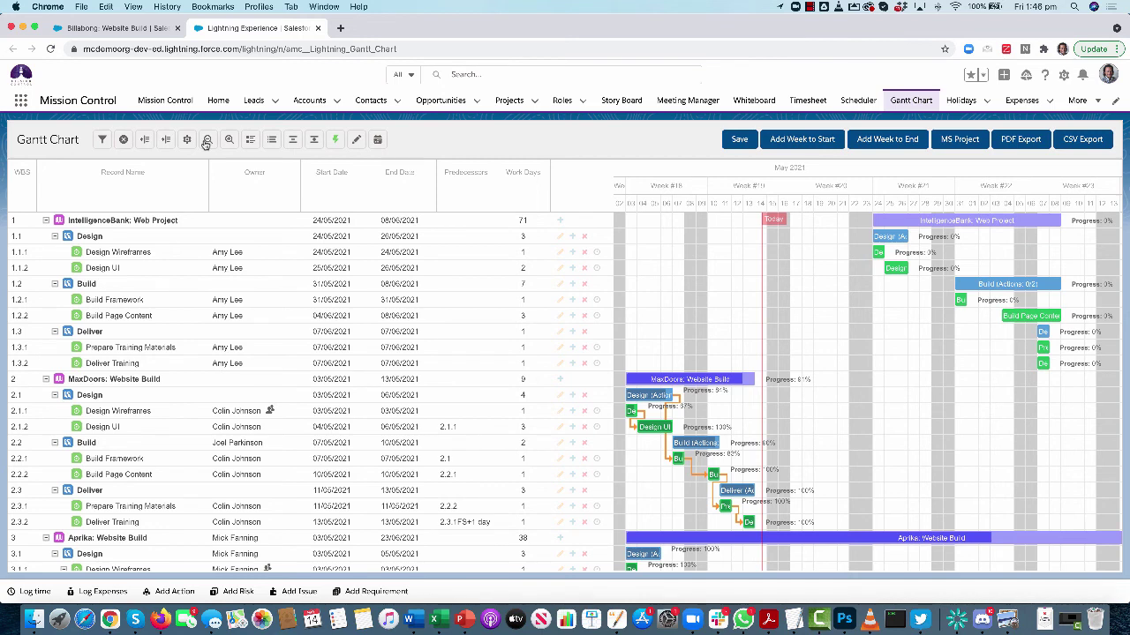
Collapse the multi-project Gantt to milestone level and to project level, and expand all projects back to their actions.
{"action": "left_click", "coordinate": [292, 139]}
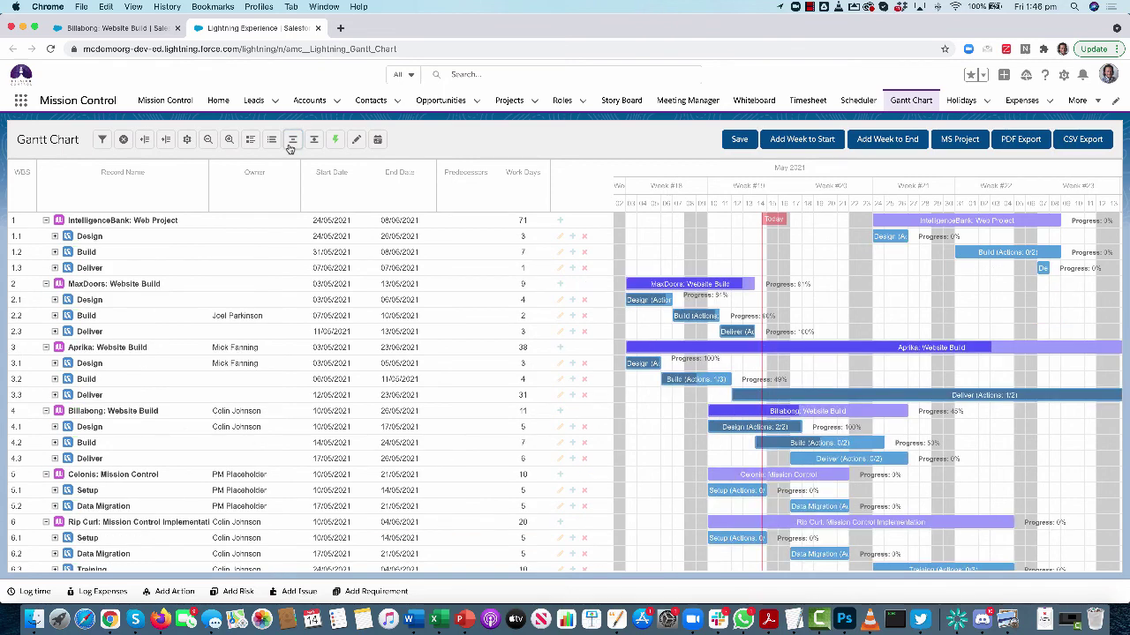
{"action": "left_click", "coordinate": [193, 237]}
{"action": "left_click", "coordinate": [188, 248]}
{"action": "left_click", "coordinate": [89, 237]}
{"action": "left_click", "coordinate": [77, 221]}
{"action": "left_click", "coordinate": [81, 236]}
{"action": "left_click", "coordinate": [92, 269]}
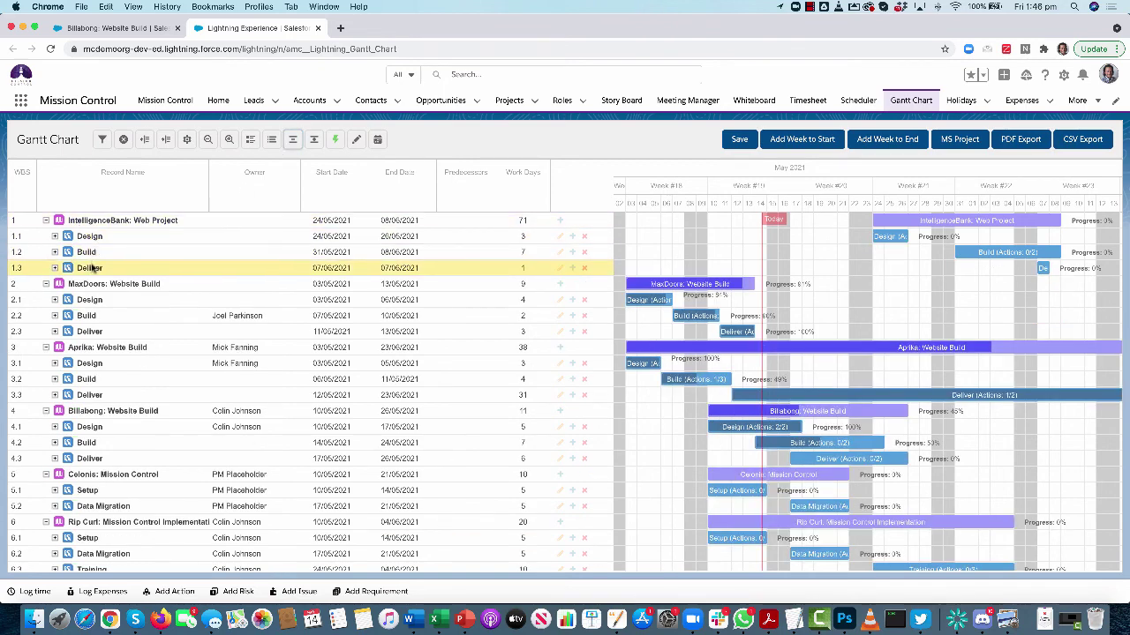
{"action": "left_click", "coordinate": [292, 139]}
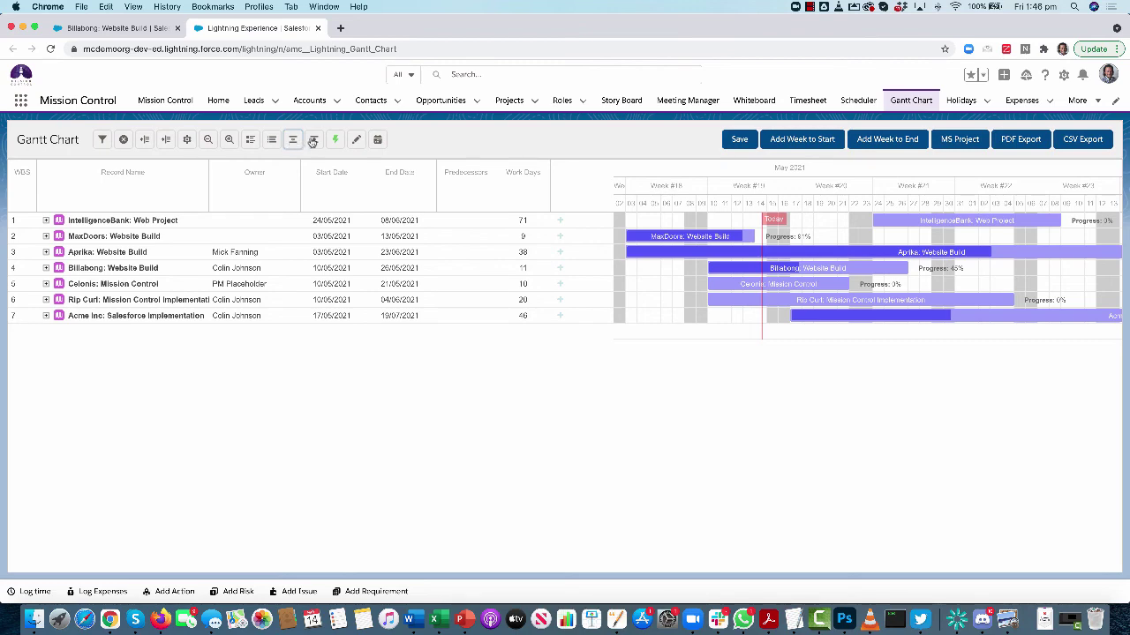
{"action": "left_click", "coordinate": [313, 140]}
{"action": "left_click", "coordinate": [313, 139]}
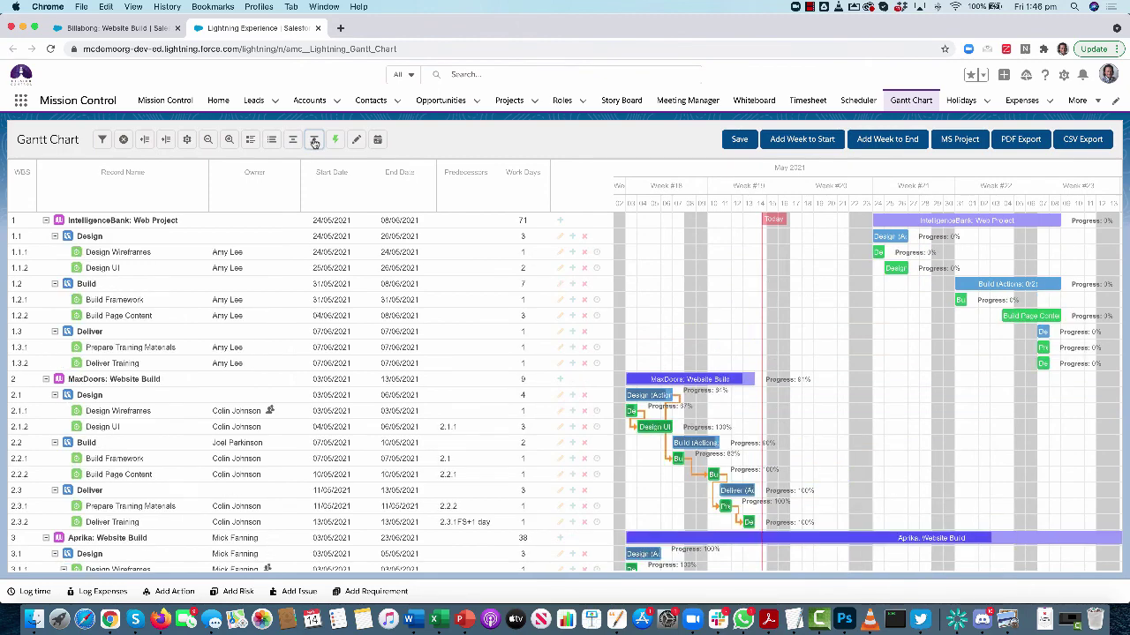